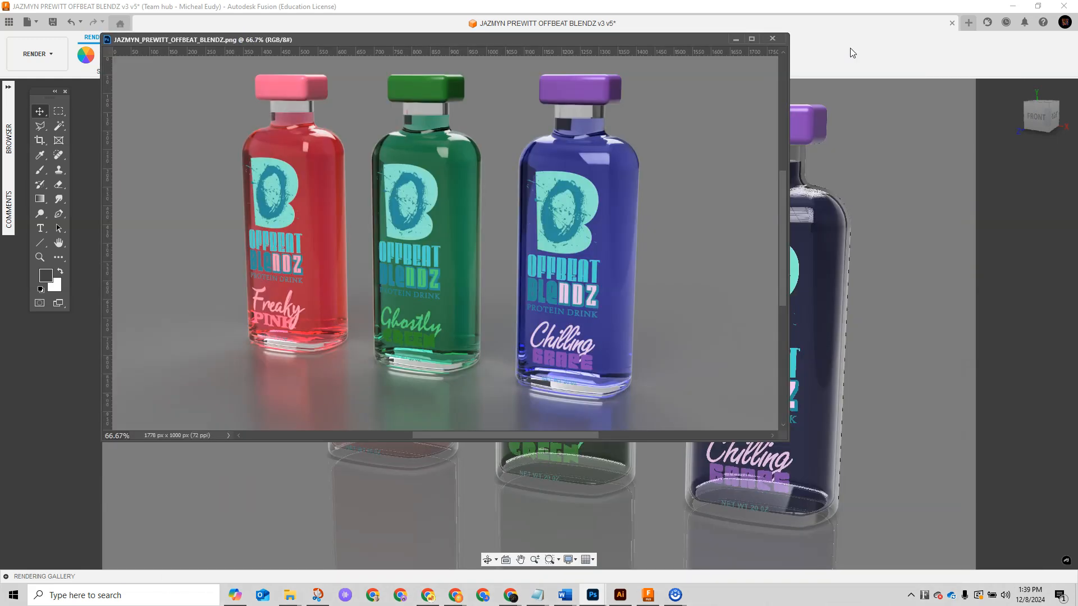
Switch from the finished bottle render to the Fusion scene, set its solid background color to black (0, 0, 0), and turn off the ground plane.
drag(789, 441, 947, 546)
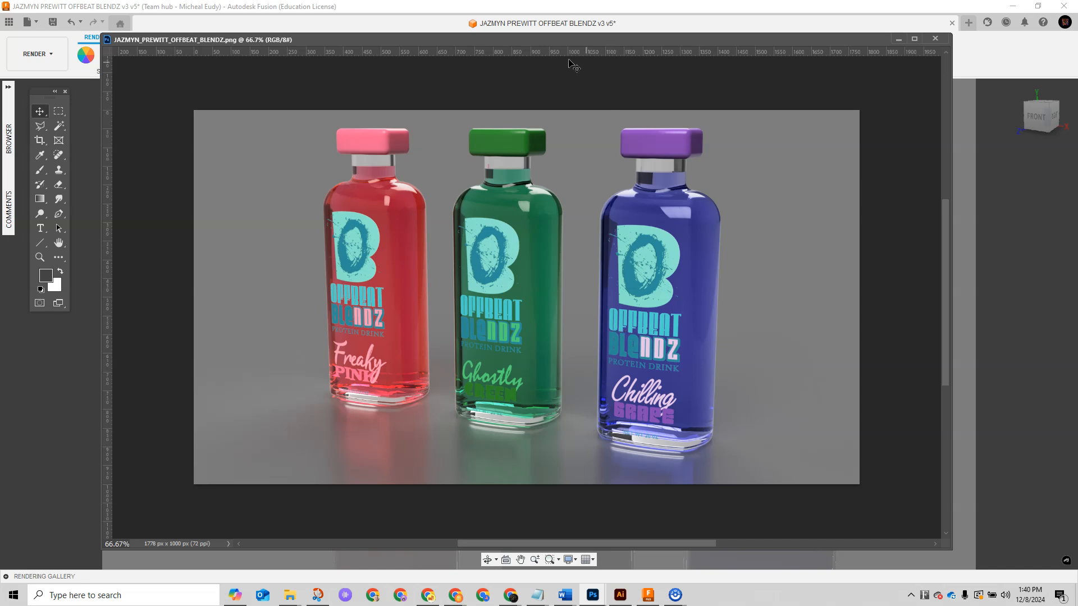
drag(521, 44, 1077, 101)
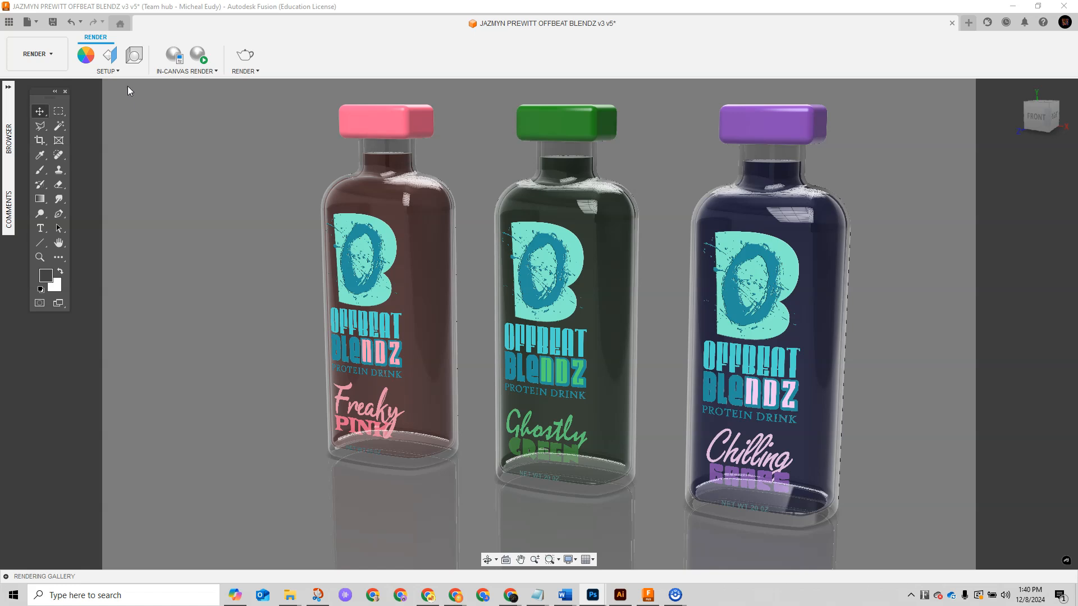
click(134, 54)
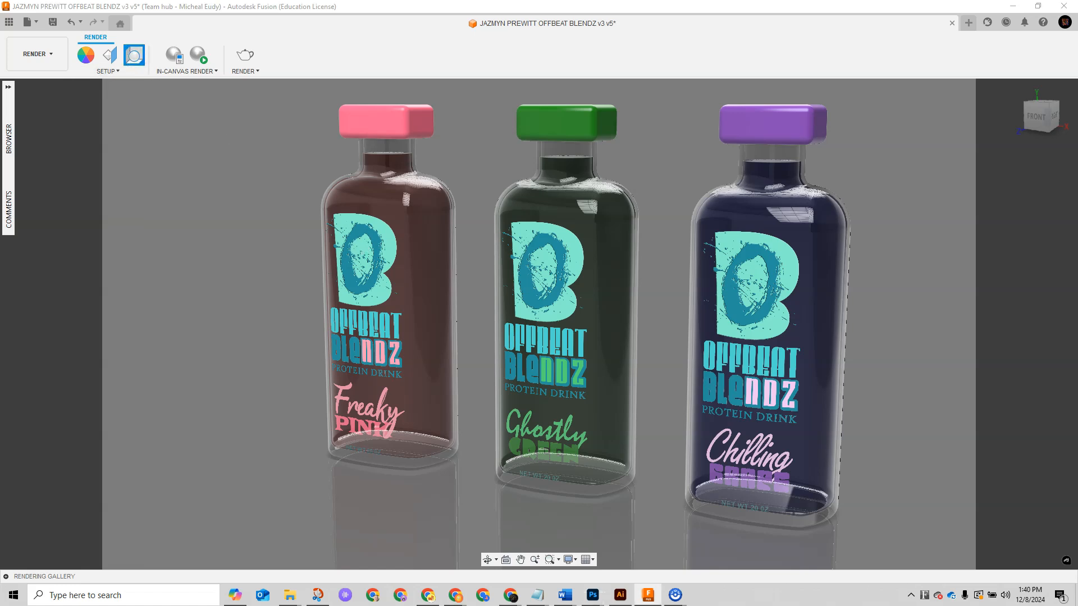
drag(843, 124, 285, 92)
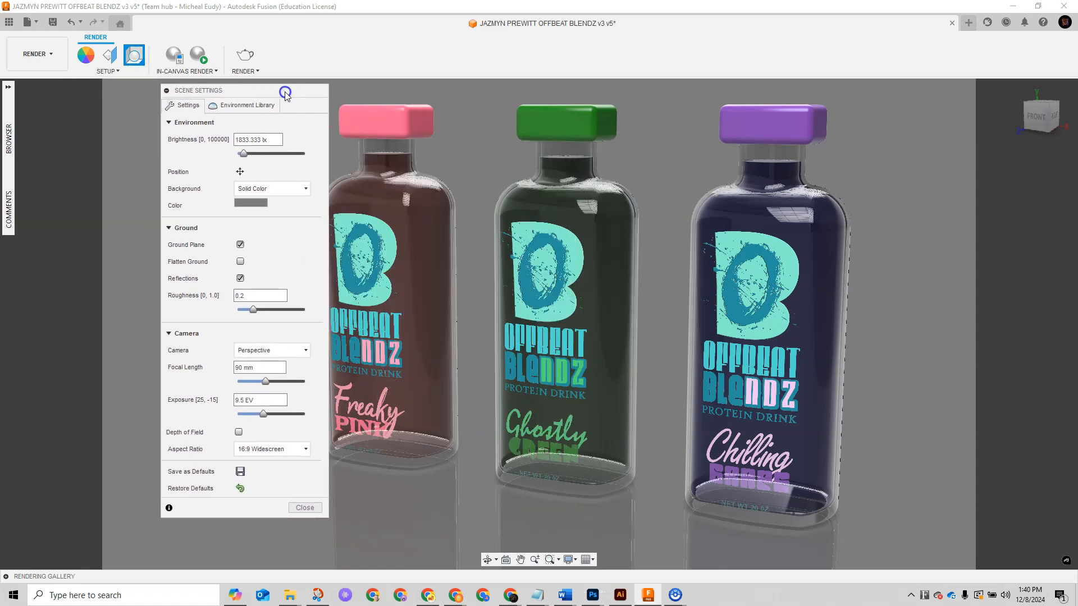
click(254, 203)
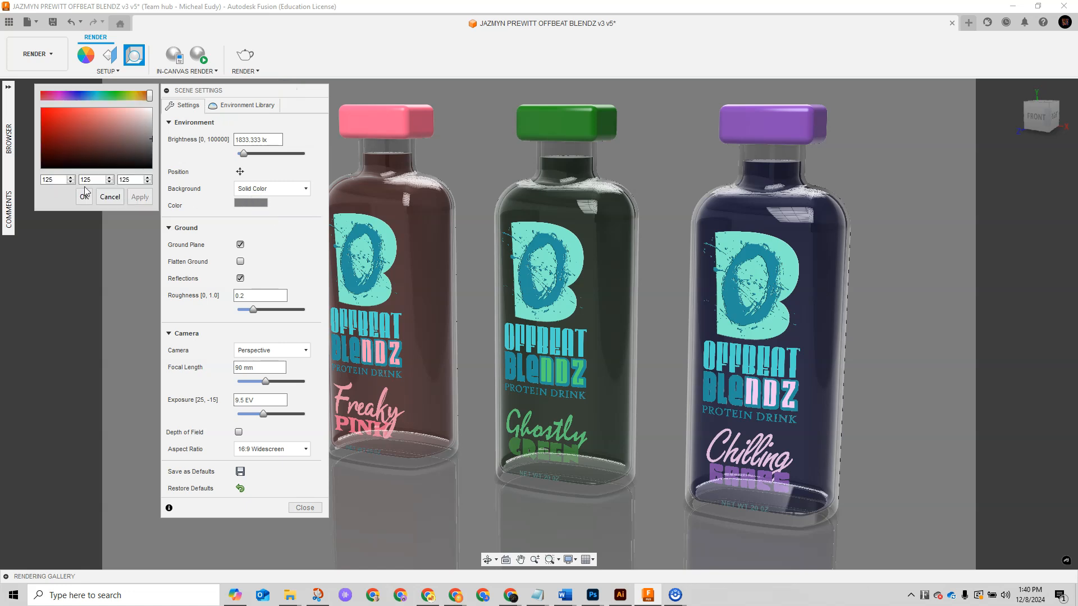
drag(147, 150, 150, 177)
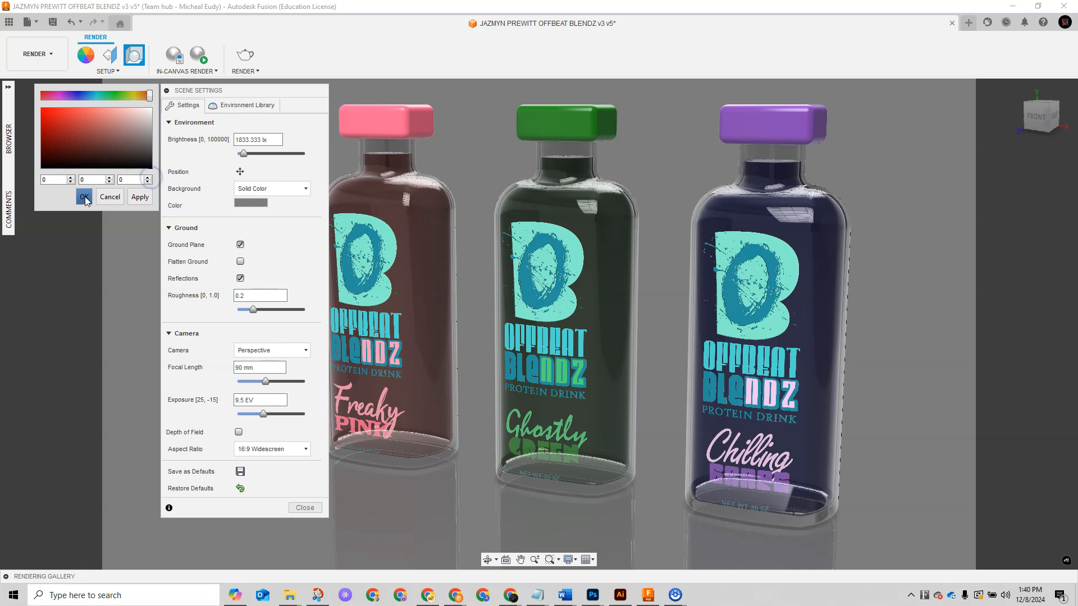
click(84, 197)
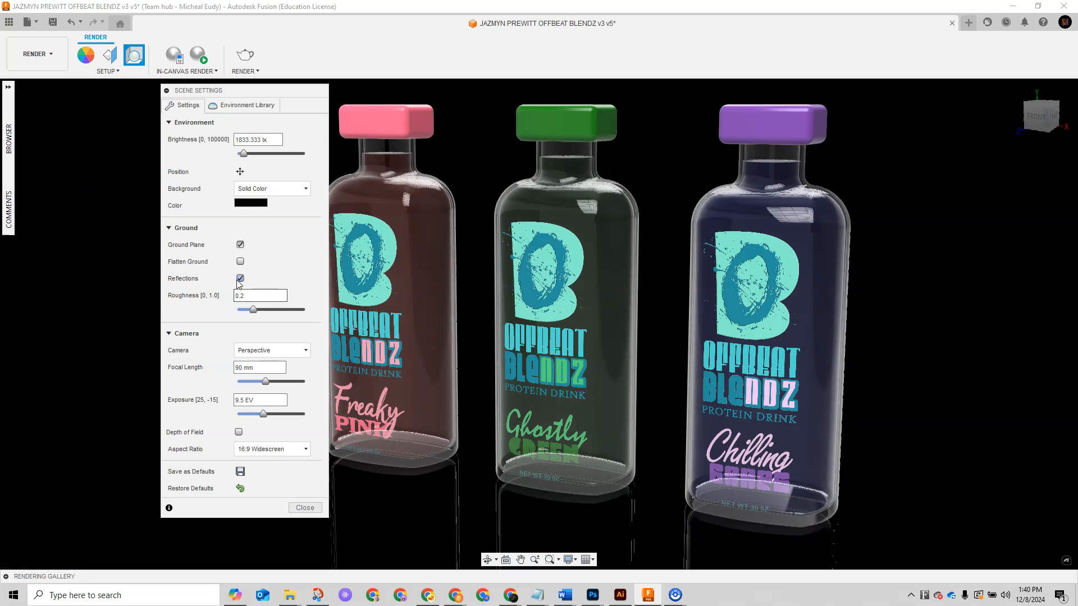
click(240, 245)
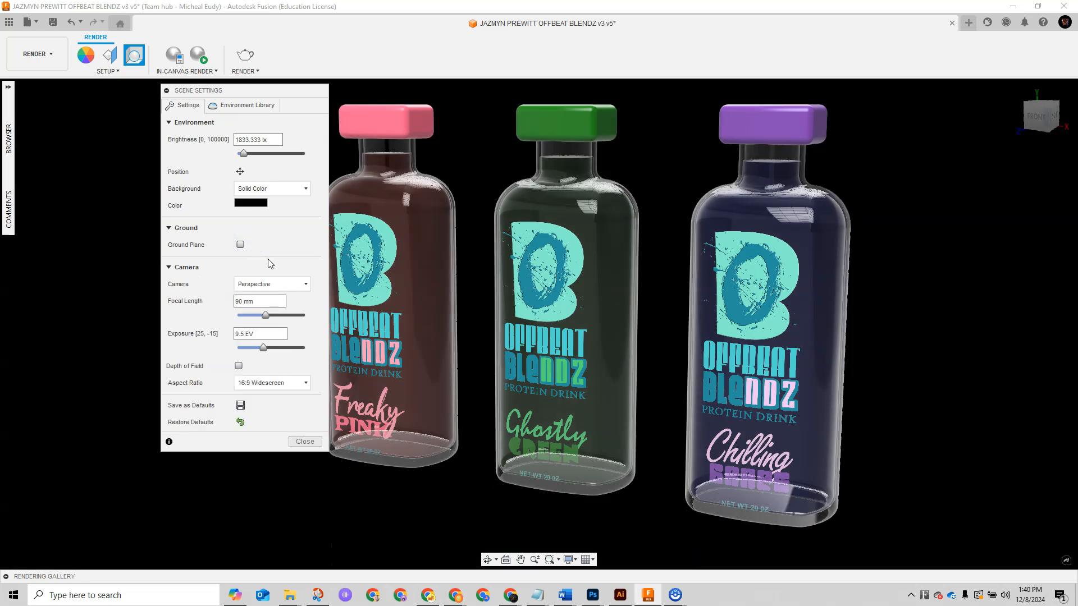
drag(255, 99, 1077, 179)
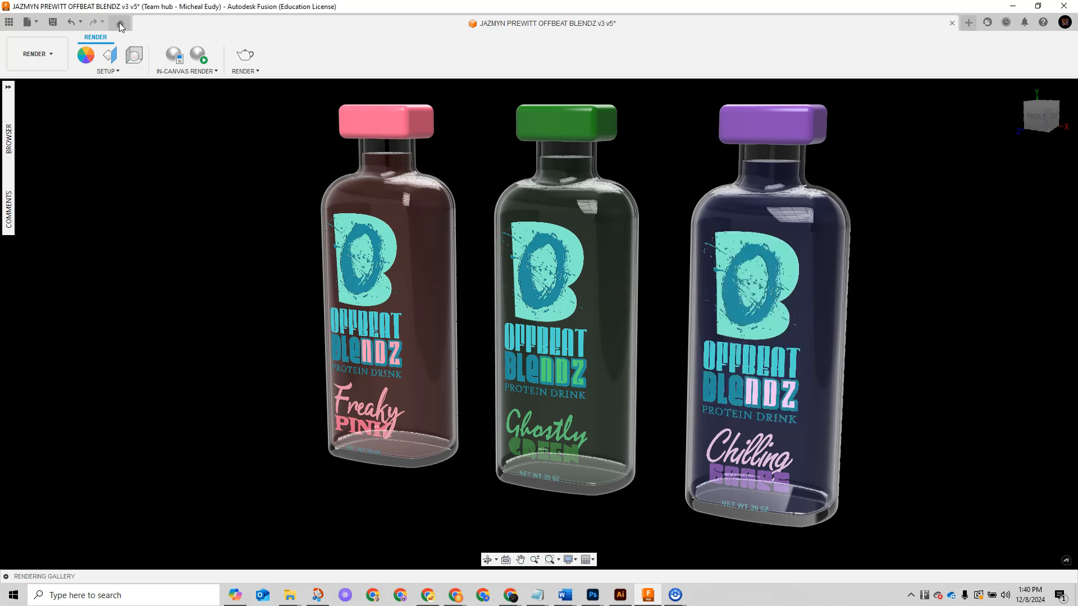
Add the Base Material - Transparent appearance from the Miscellaneous base materials to this design's appearances.
click(86, 56)
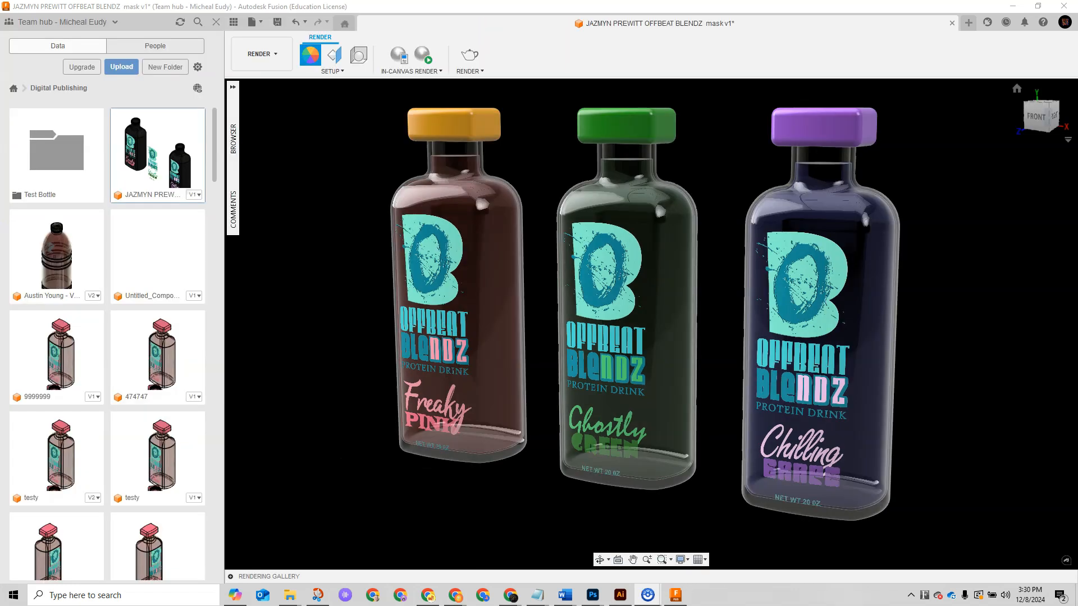
drag(1016, 92, 312, 86)
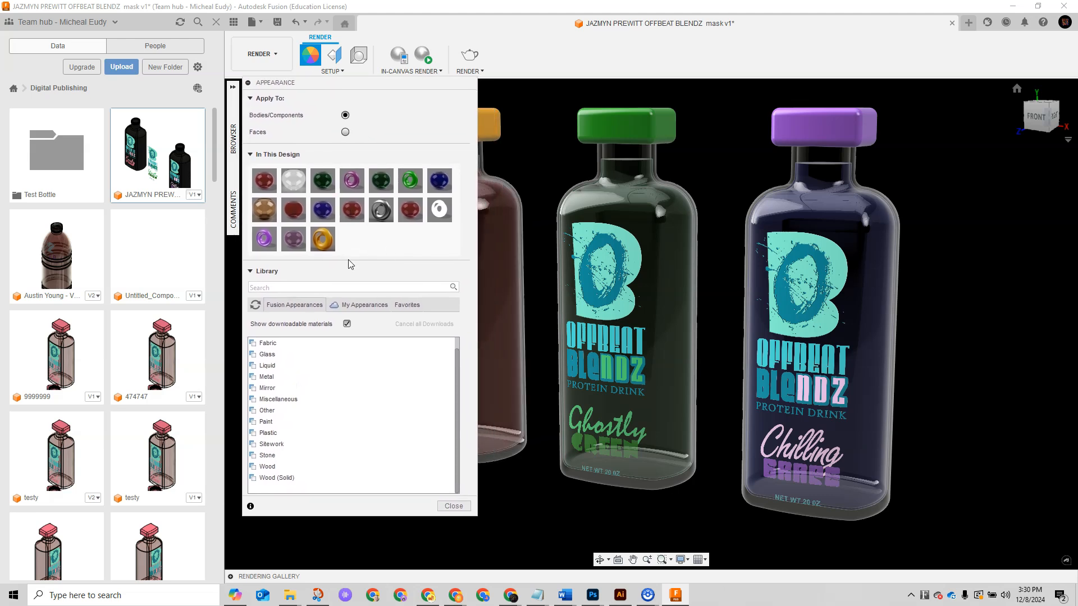
click(255, 402)
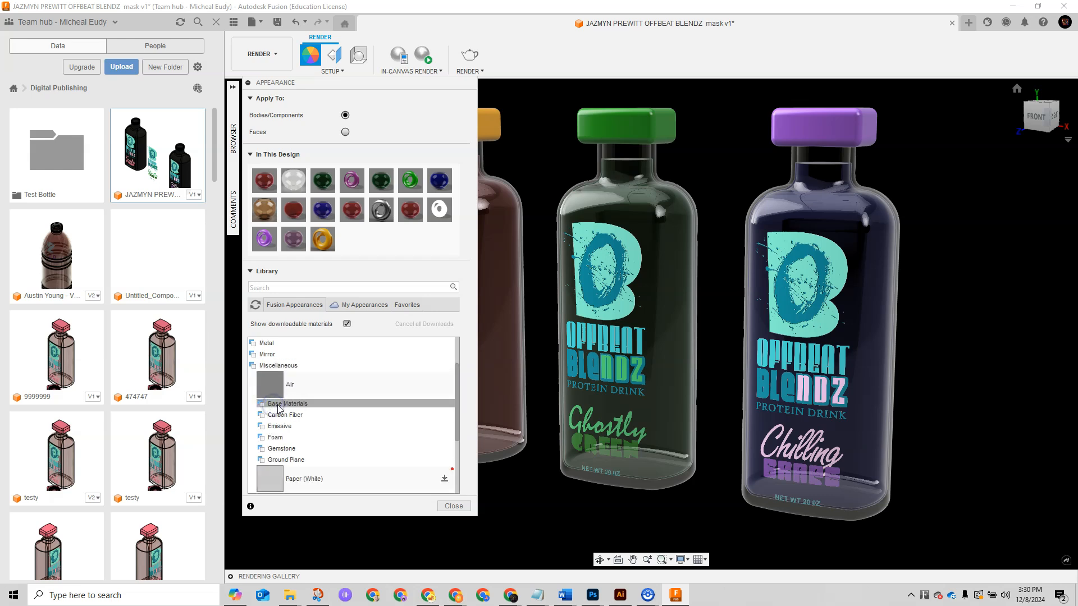
click(259, 405)
scroll(283, 410, down, 1)
scroll(282, 410, down, 2)
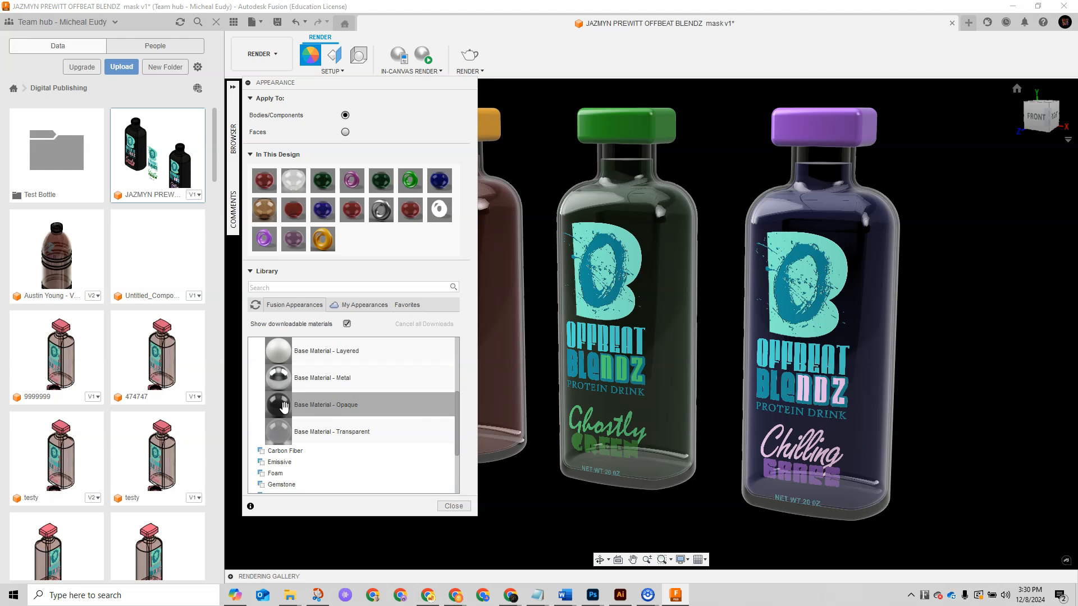
drag(344, 378, 354, 236)
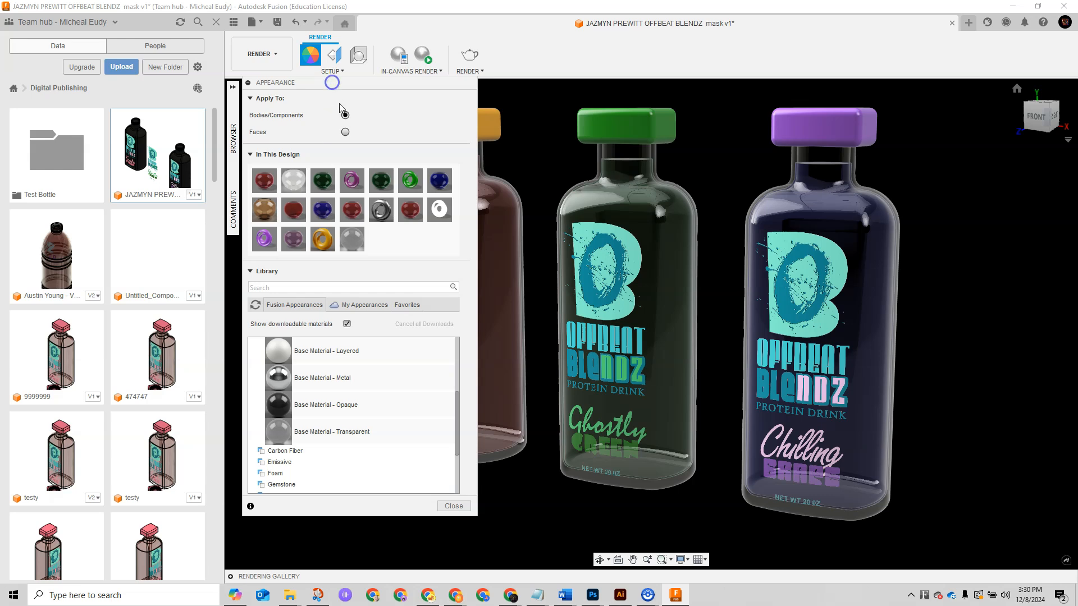
Rename the new transparent appearance MASk and set its color to 0, 0, 0, roughness to 1.000 and refractive index to Air.
double_click(352, 239)
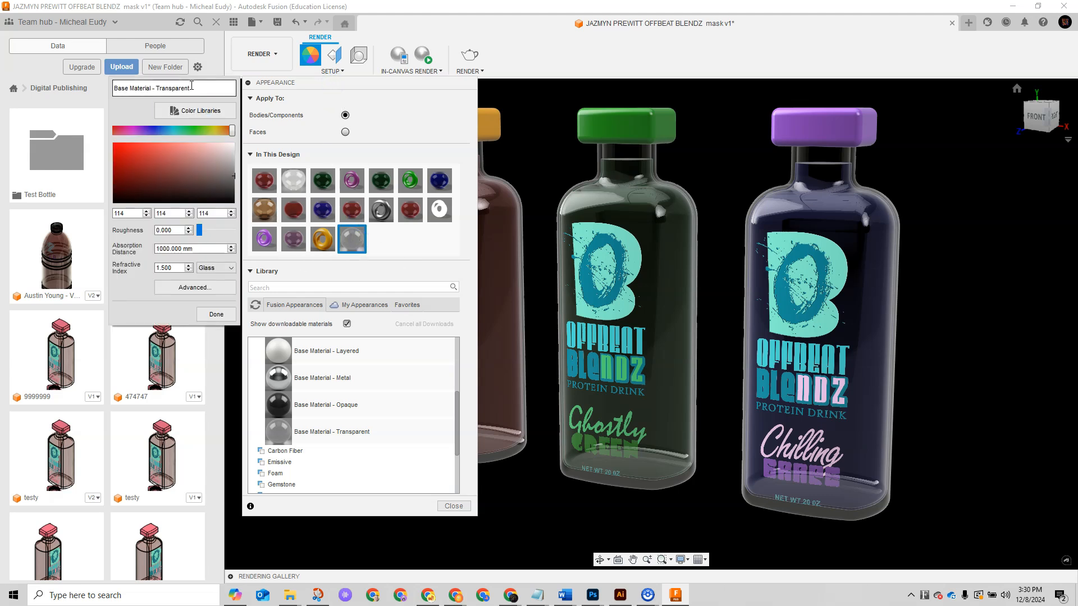
drag(189, 88, 110, 96)
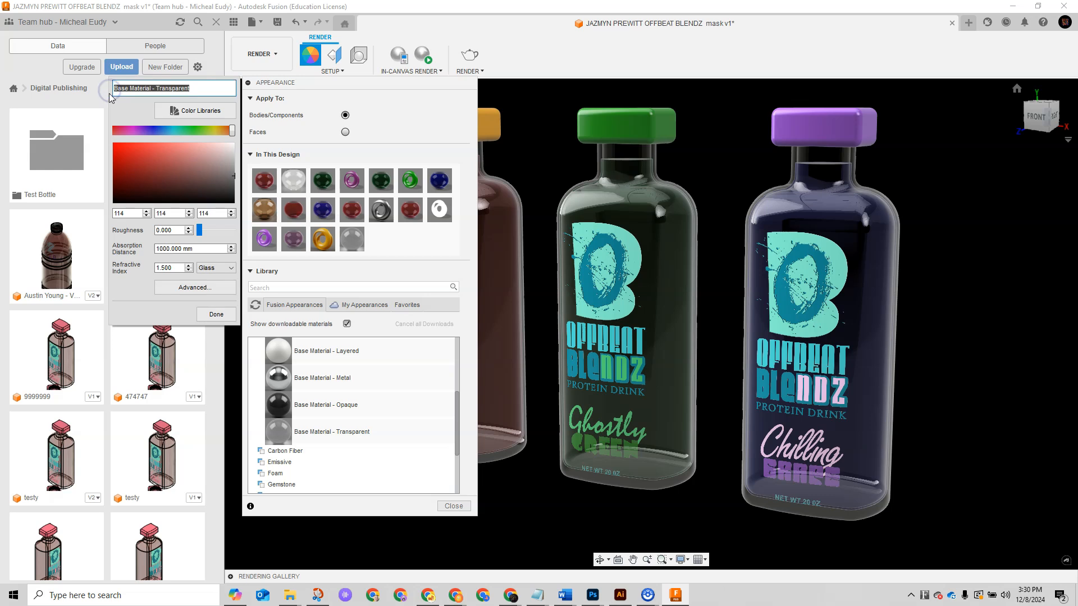
text(MASk)
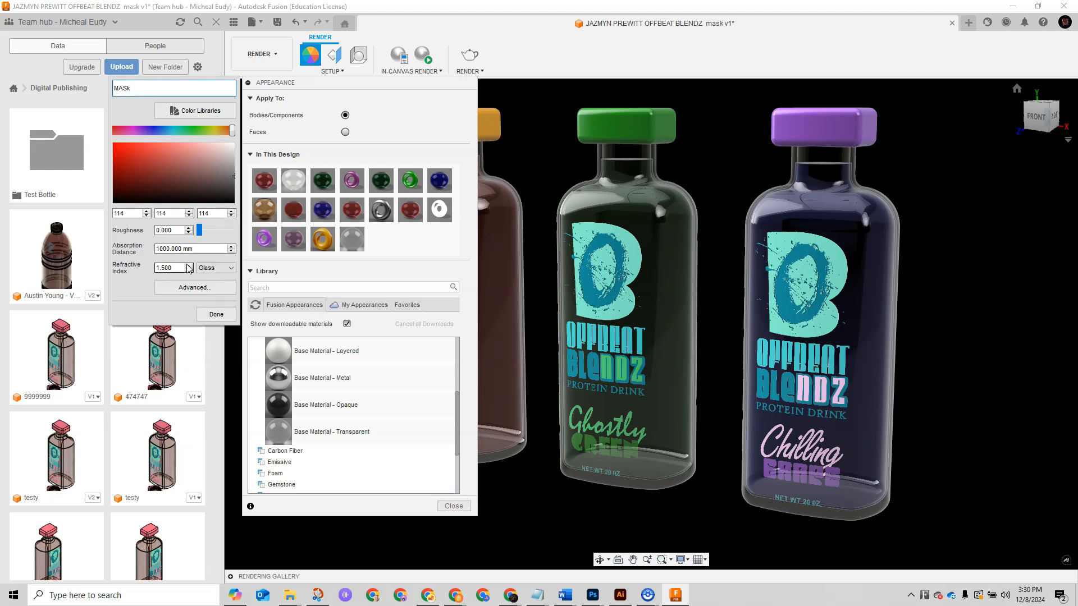
mouse_move(230, 189)
mouse_down()
mouse_move(228, 231)
mouse_move(240, 232)
mouse_up()
click(201, 230)
click(199, 270)
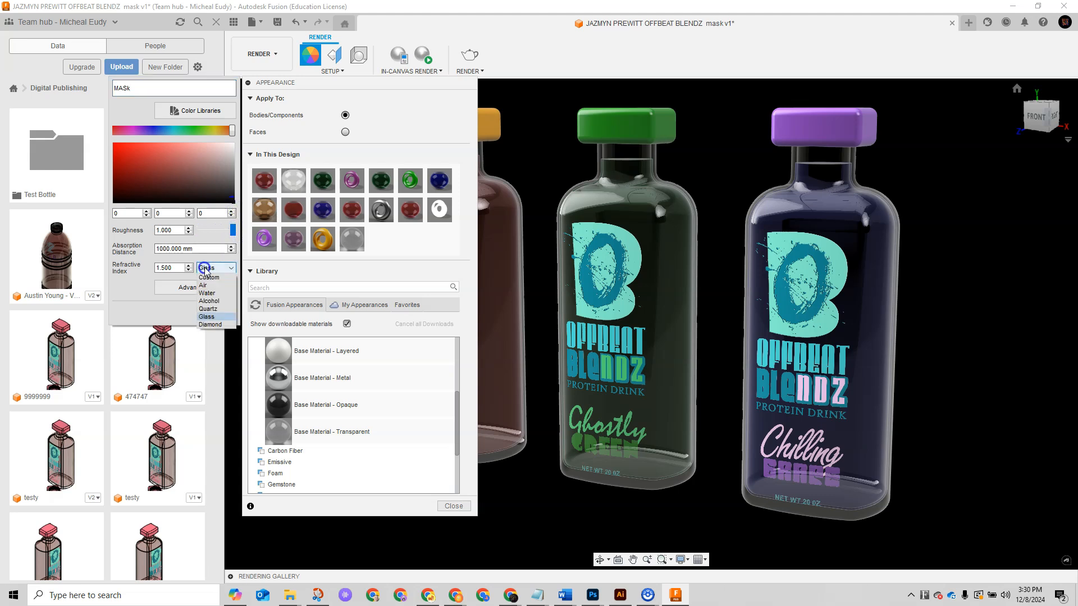
click(206, 286)
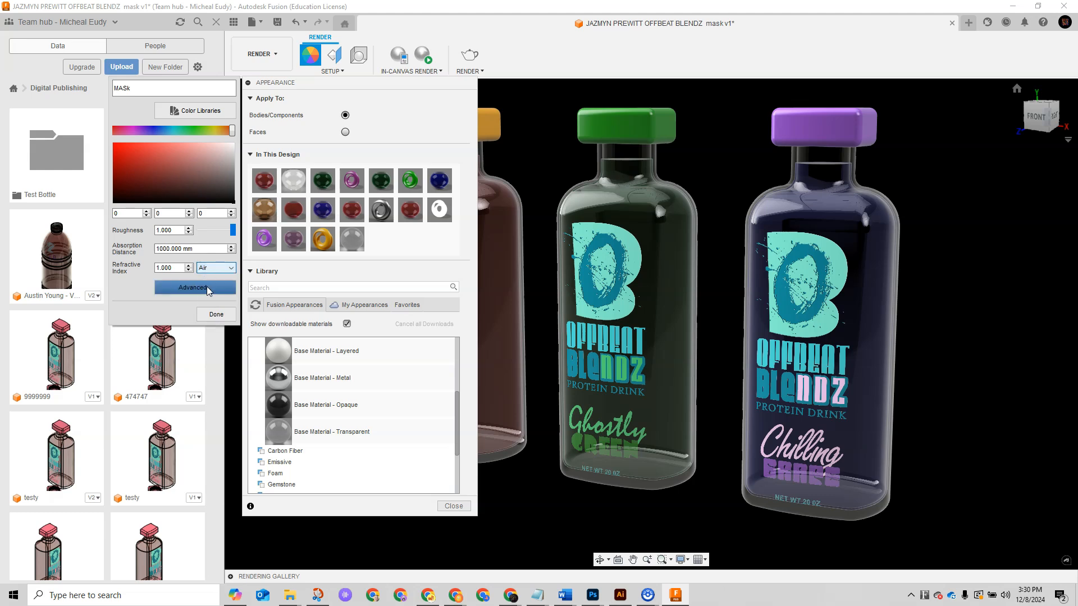
click(216, 315)
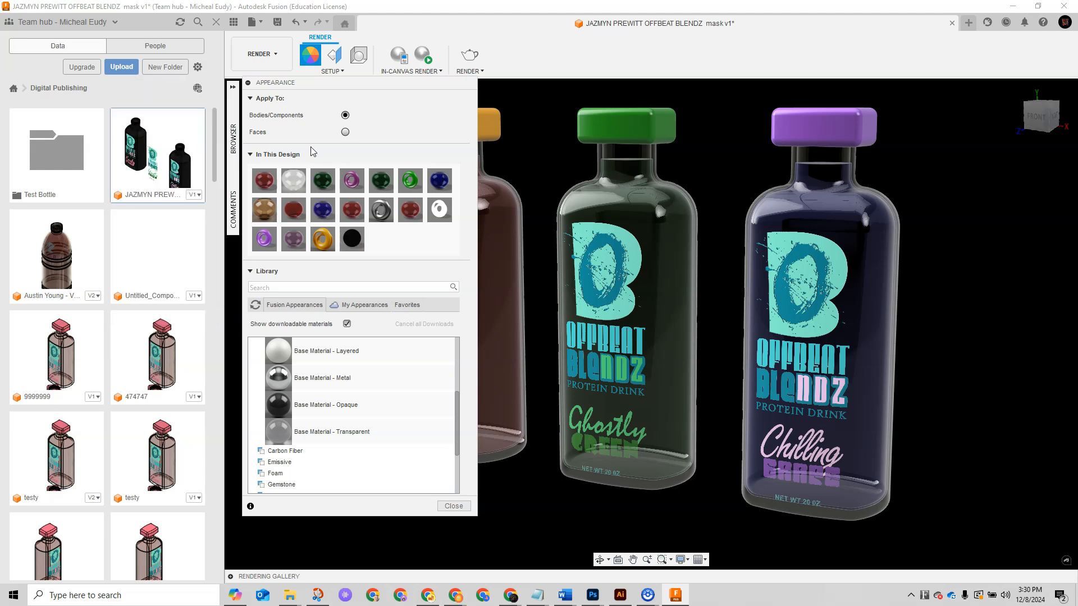
Hide the Cap and Liquid bodies of all three bottles in the browser, leaving only the bottle bodies visible.
drag(311, 83, 778, 81)
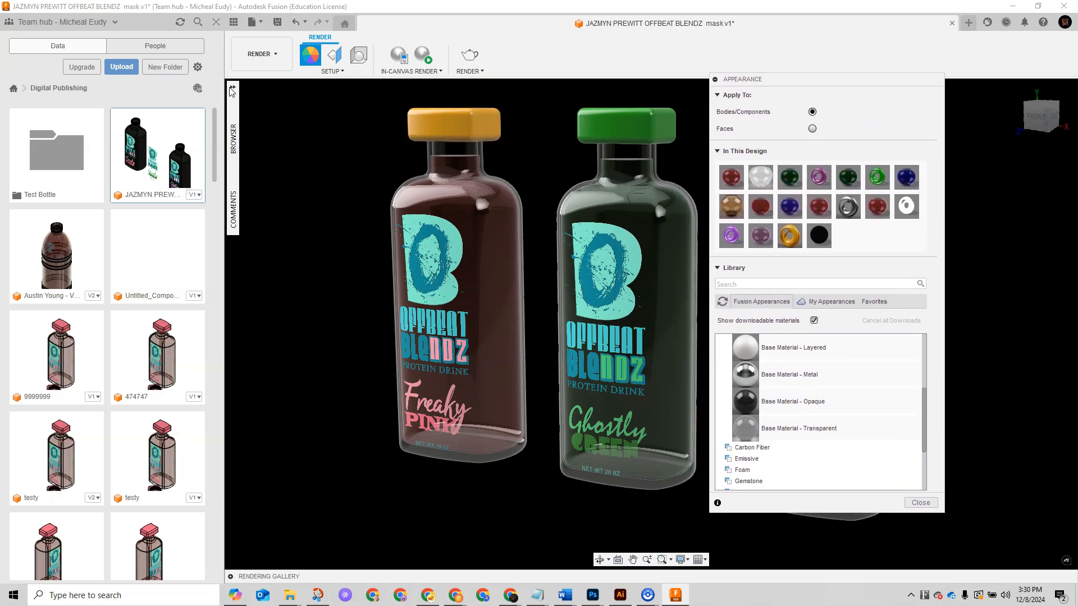
click(234, 22)
click(8, 87)
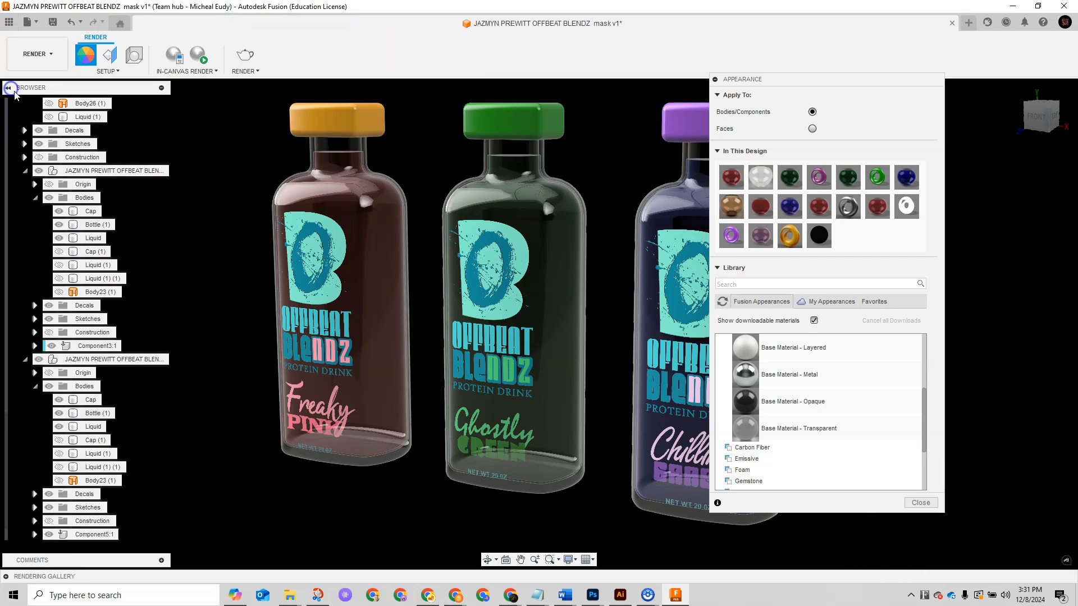
click(59, 211)
click(59, 238)
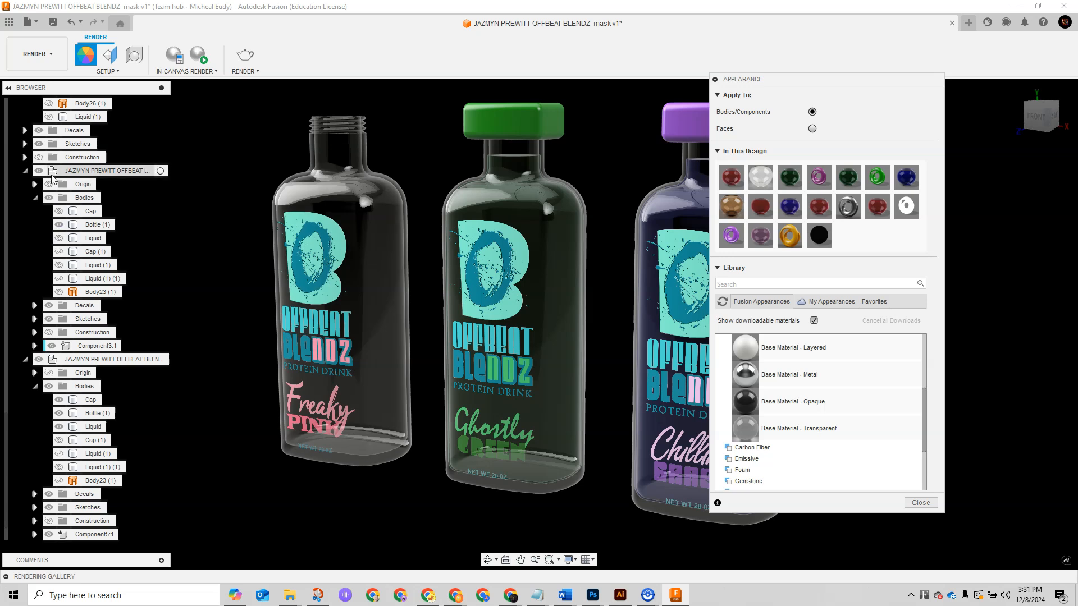
click(59, 400)
click(59, 426)
scroll(71, 198, up, 5)
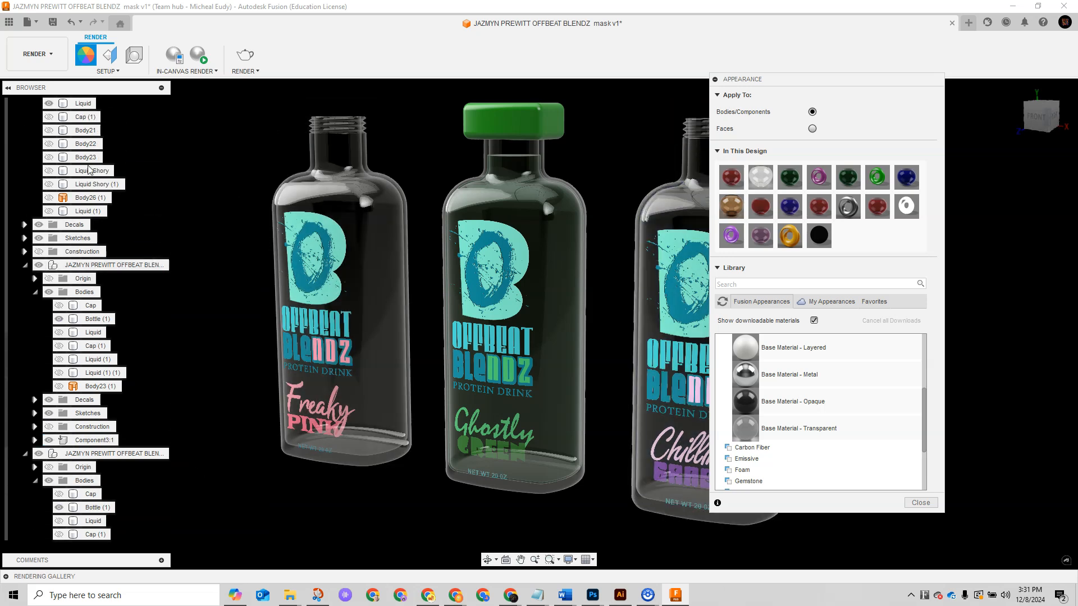
click(49, 131)
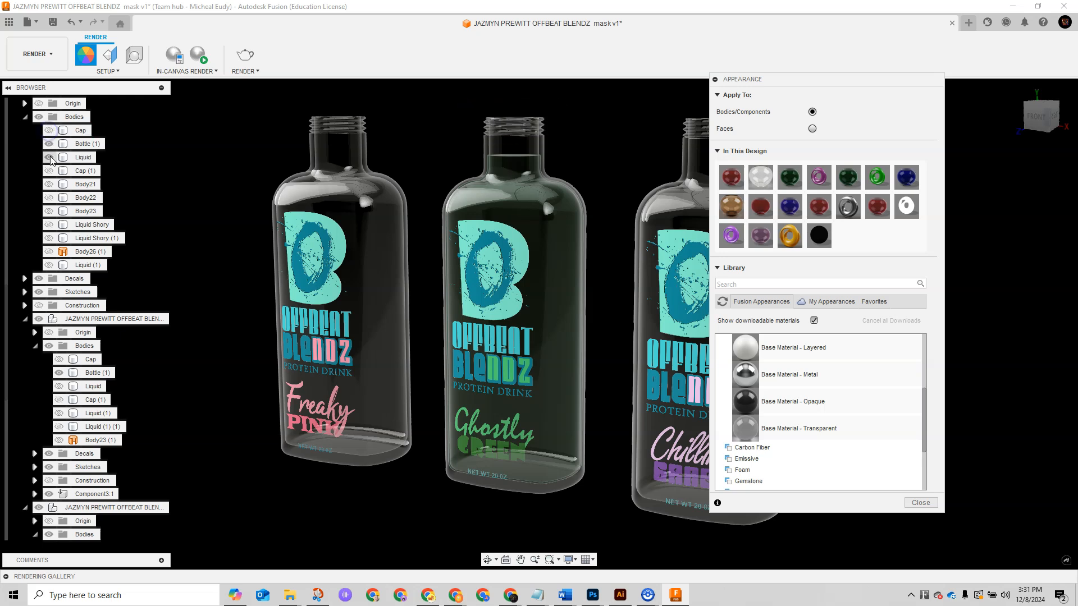
Apply the black MASk appearance to the Bottle (1) bodies of all three bottles together.
drag(804, 79, 914, 43)
click(85, 144)
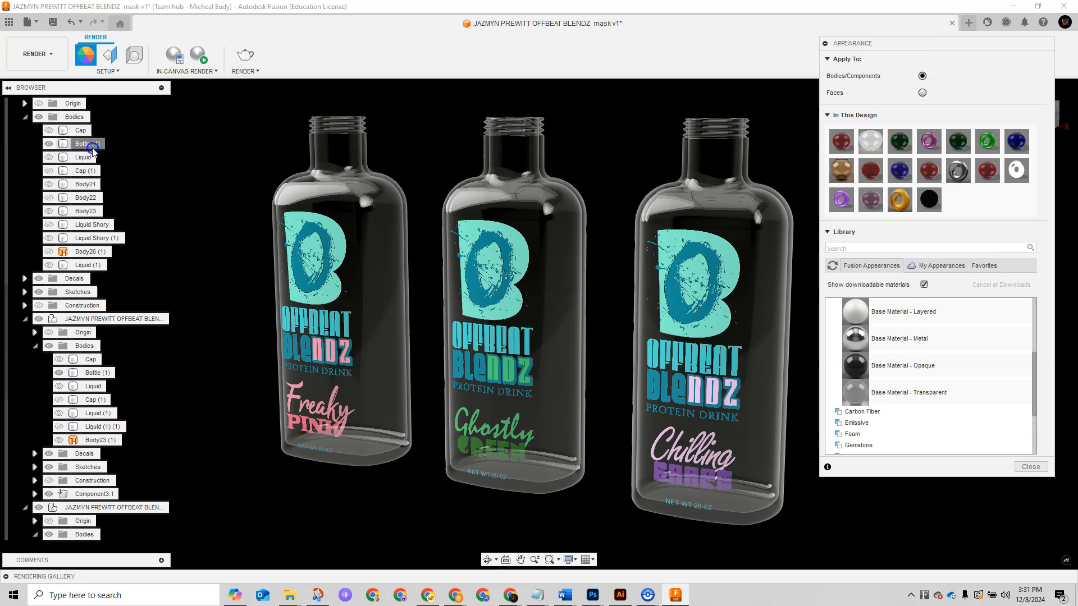
click(94, 372)
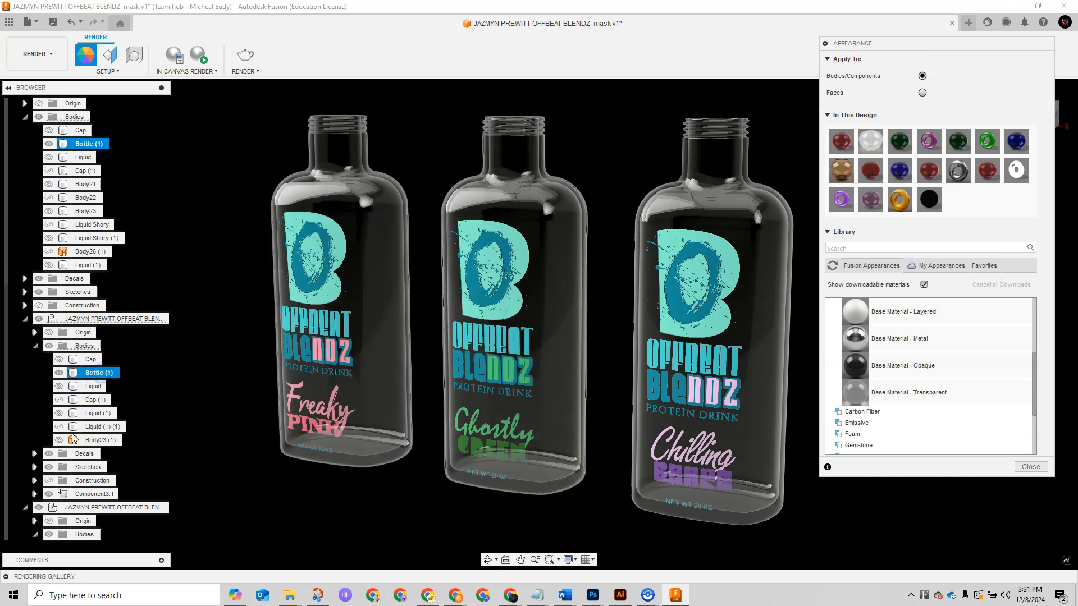
scroll(90, 393, down, 3)
click(93, 440)
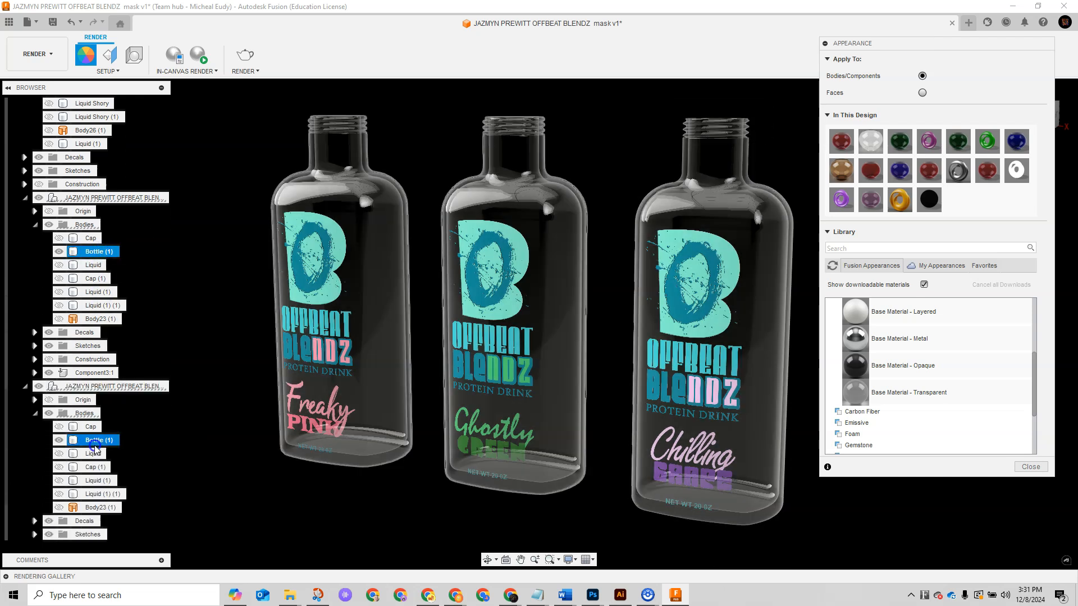
drag(942, 203, 106, 441)
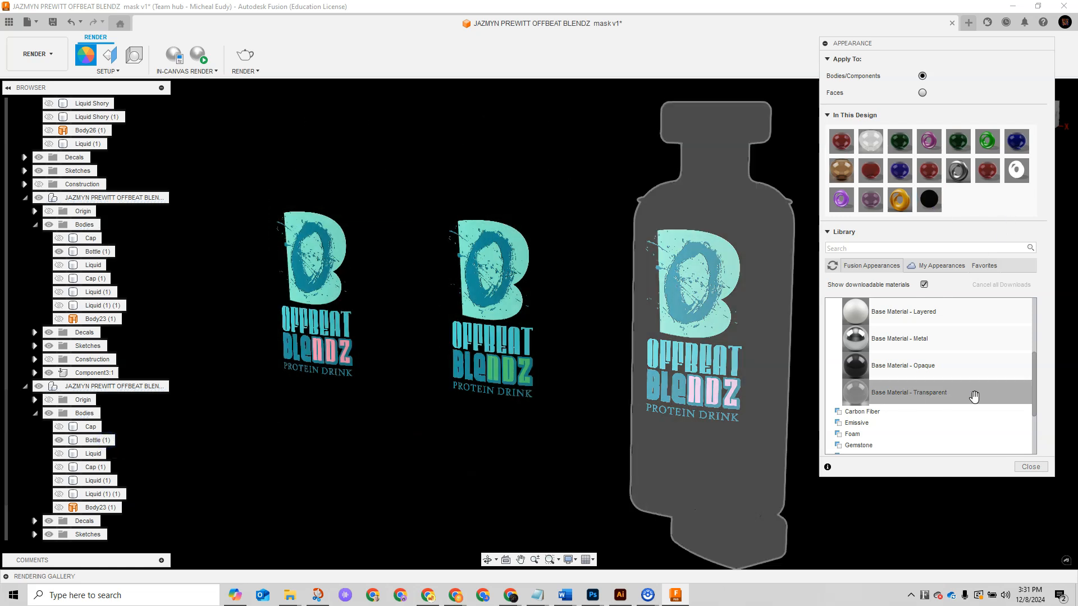
click(1035, 466)
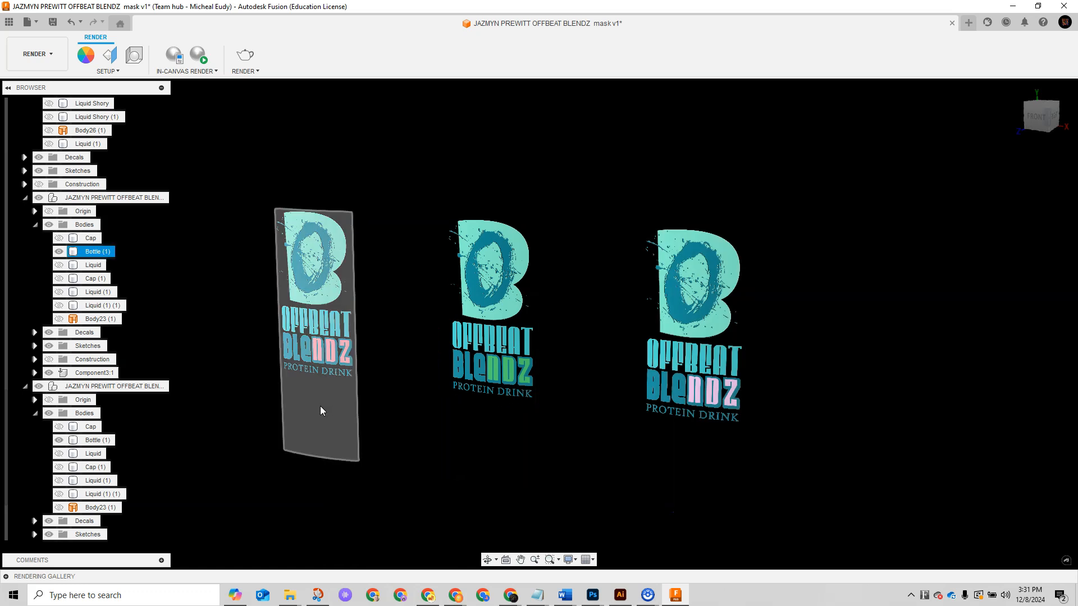
click(320, 406)
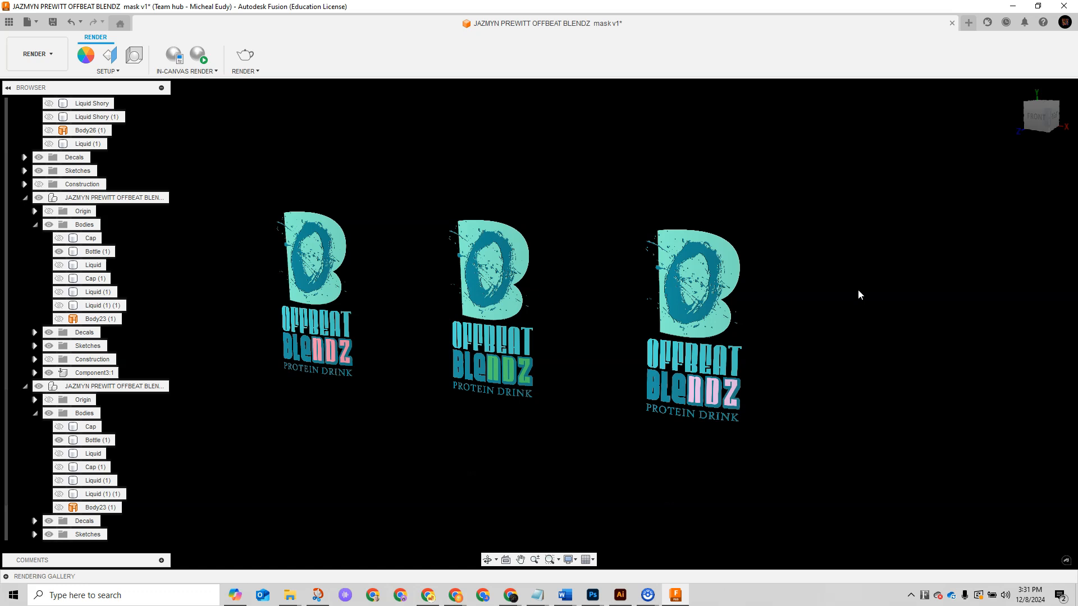
Open the render settings for the masked scene and set the custom image height to 1000 px.
click(245, 58)
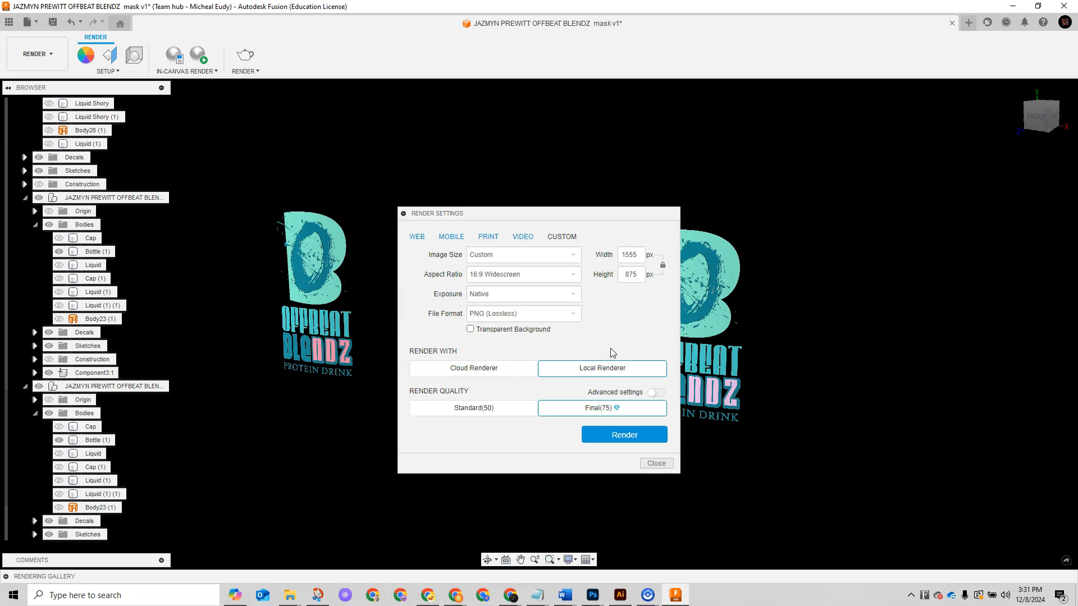
drag(623, 276, 655, 280)
text(1000)
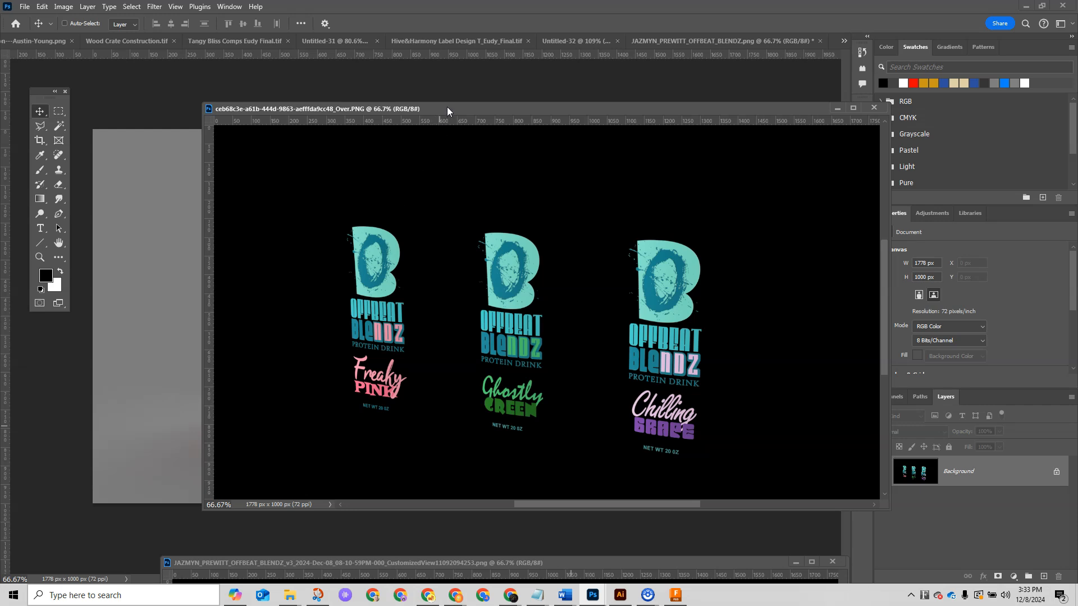
In Photoshop, copy the black-background label render into the bottle render document as a new layer, aligned with the canvas.
drag(471, 109, 471, 433)
drag(908, 474, 469, 341)
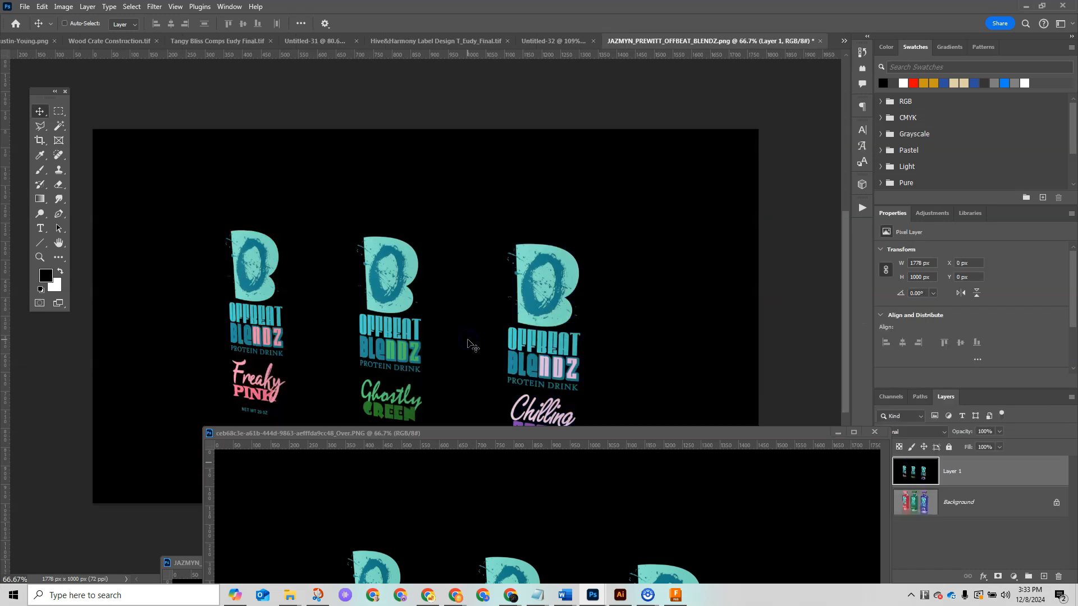
drag(667, 433, 506, 409)
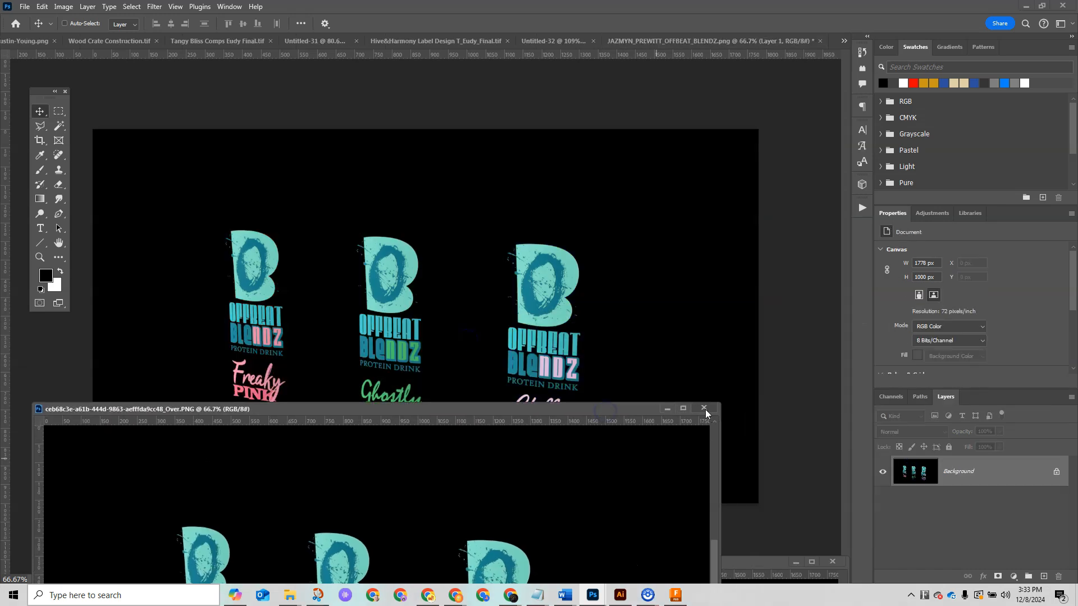
Close the black-background label render's window and check the new layer over the bottles by switching it off and on.
click(707, 409)
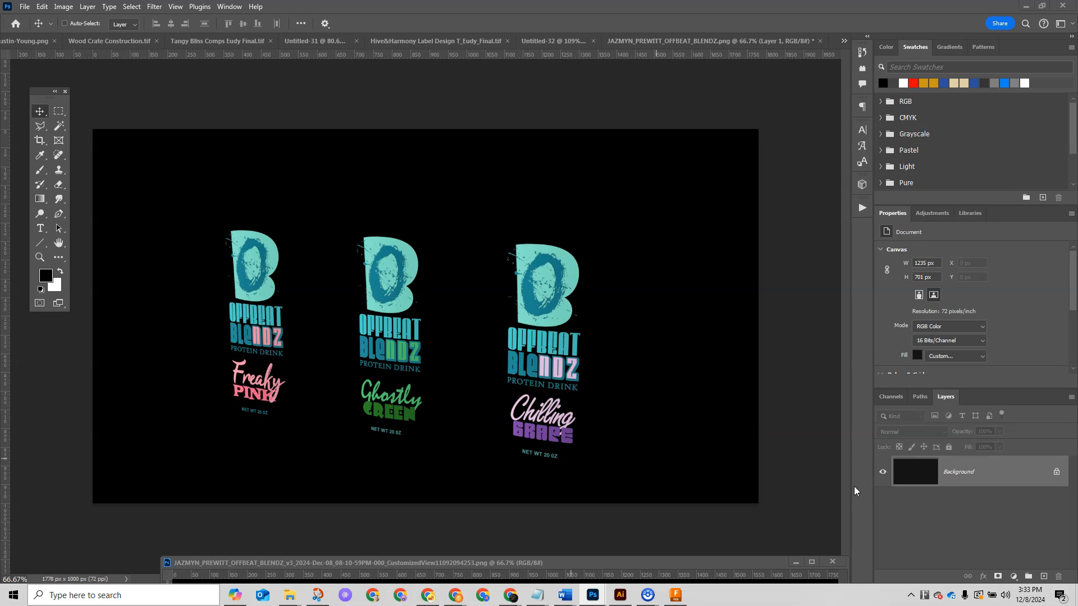
click(729, 445)
click(883, 472)
click(882, 472)
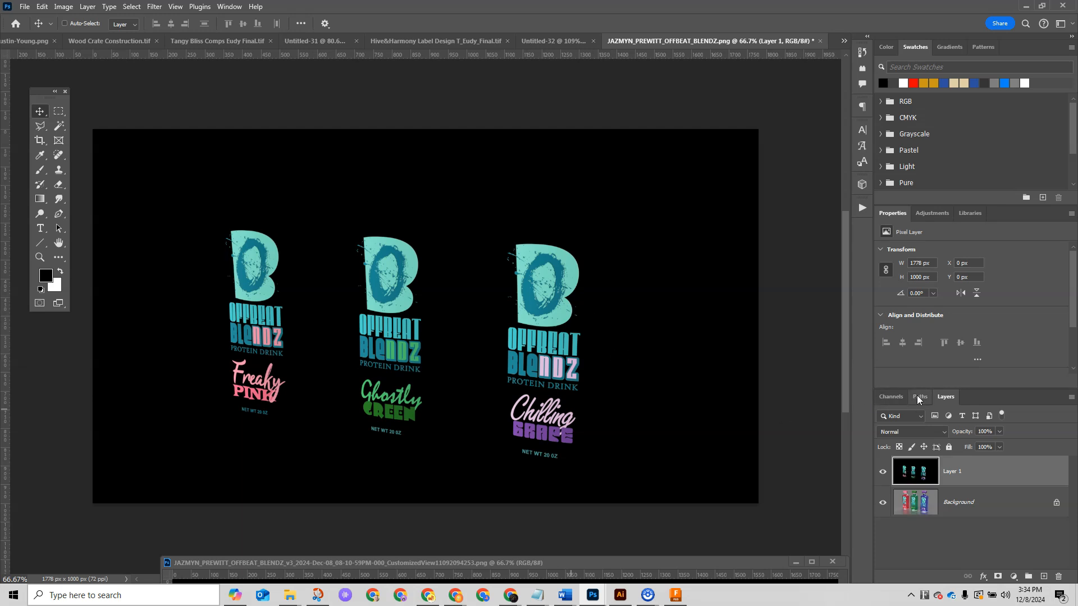
Load the RGB channel's brightness as a selection and turn it into a layer mask on Layer 1 to remove the black.
right_click(1047, 220)
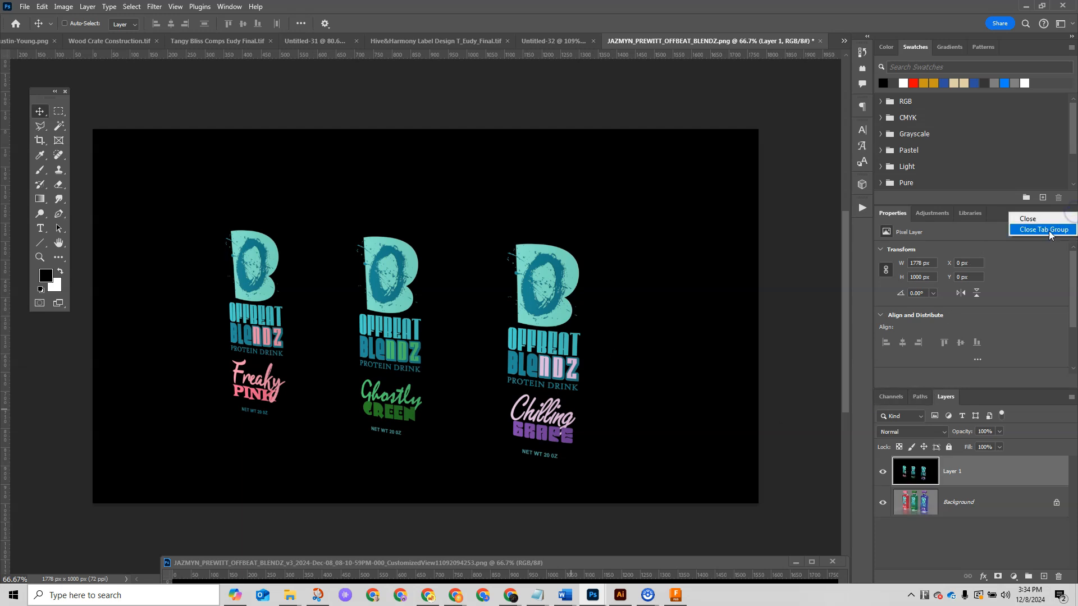
click(1042, 228)
click(892, 214)
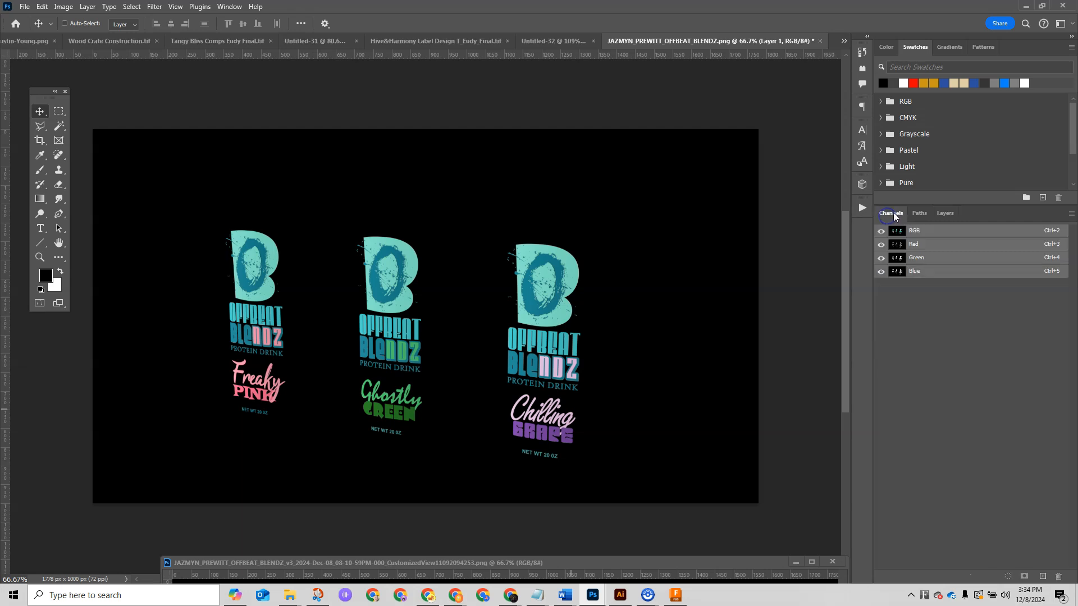
key(ctrl)
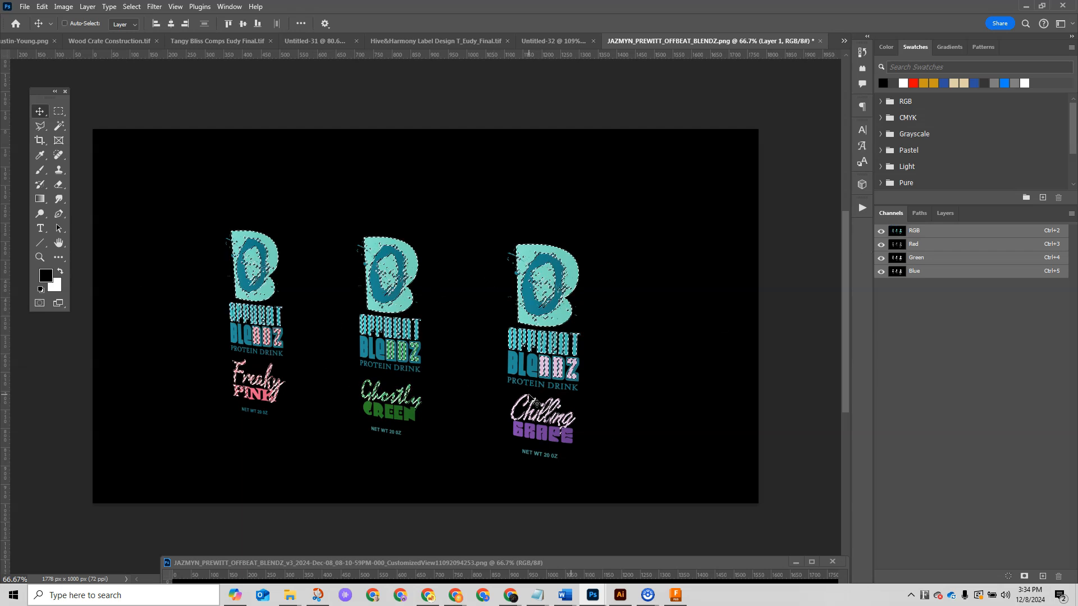
click(946, 214)
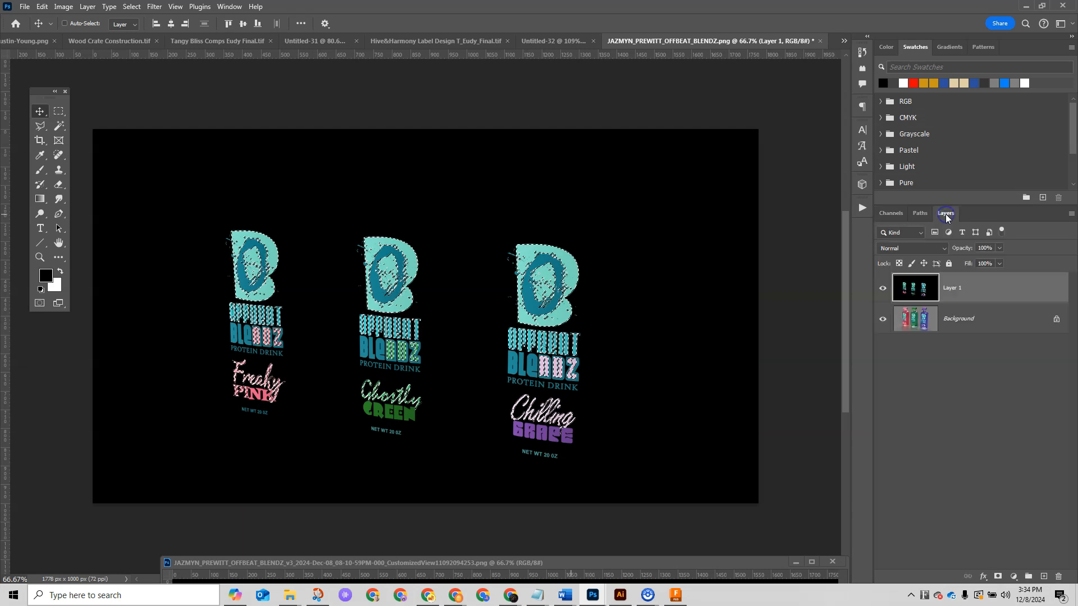
click(999, 577)
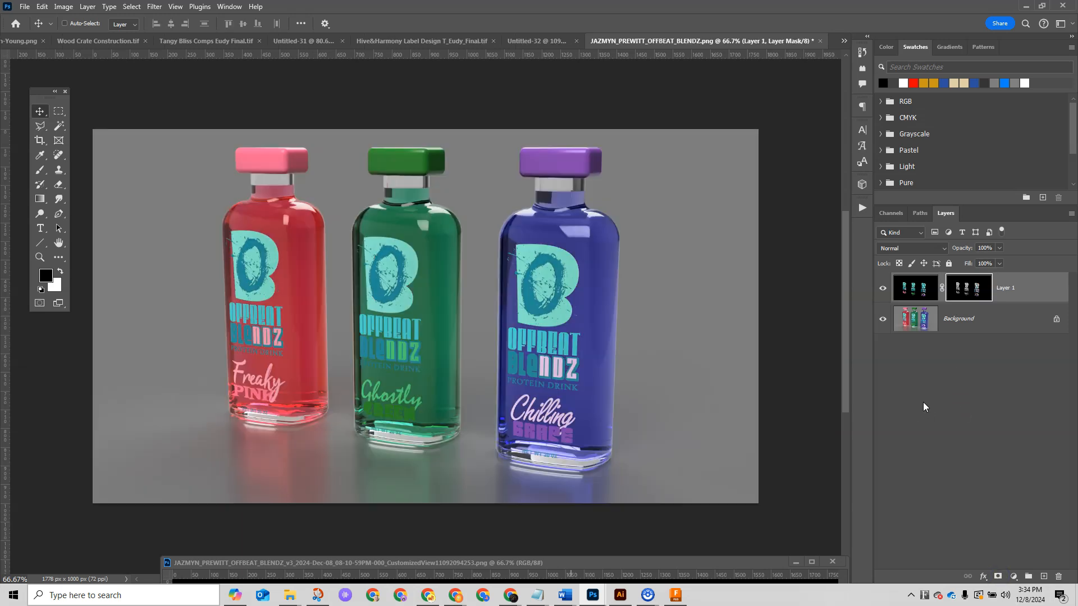
click(883, 289)
click(883, 290)
Add a Vibrance adjustment layer above the label layer and clip it to that layer.
click(921, 292)
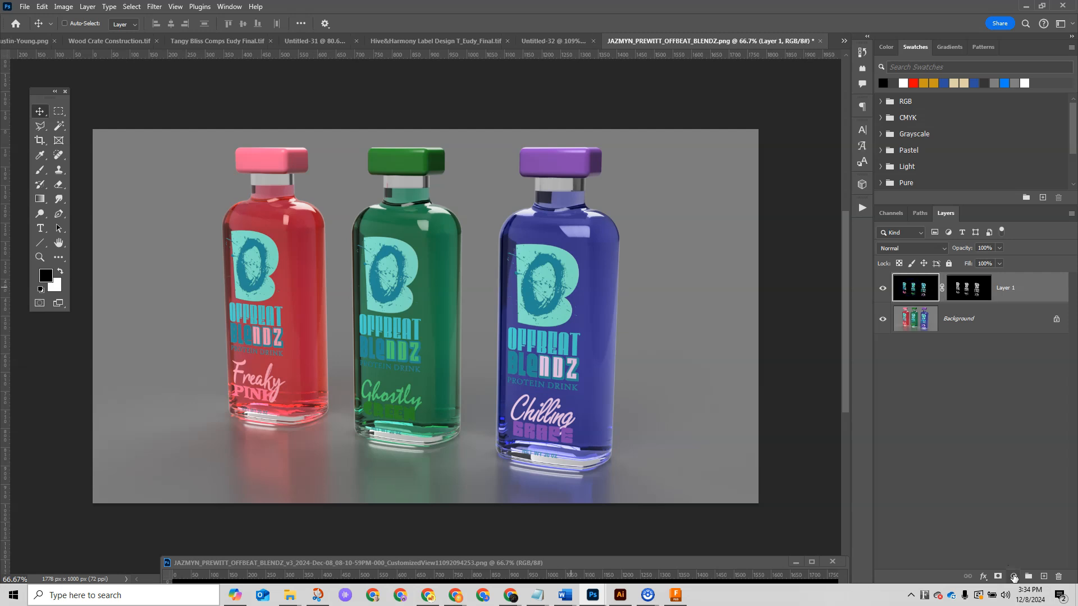
click(1014, 576)
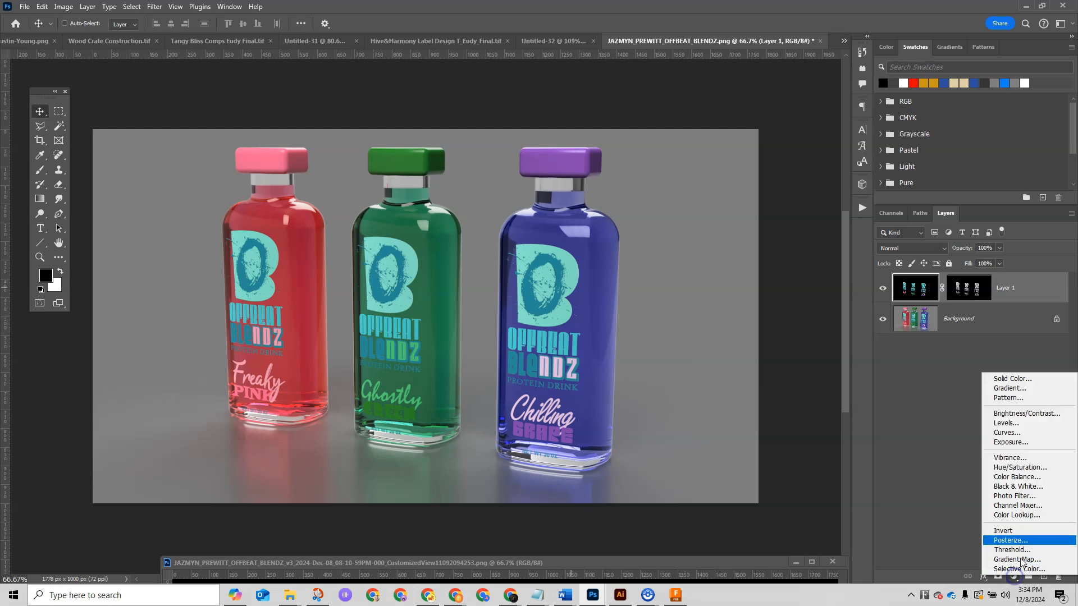
click(1019, 458)
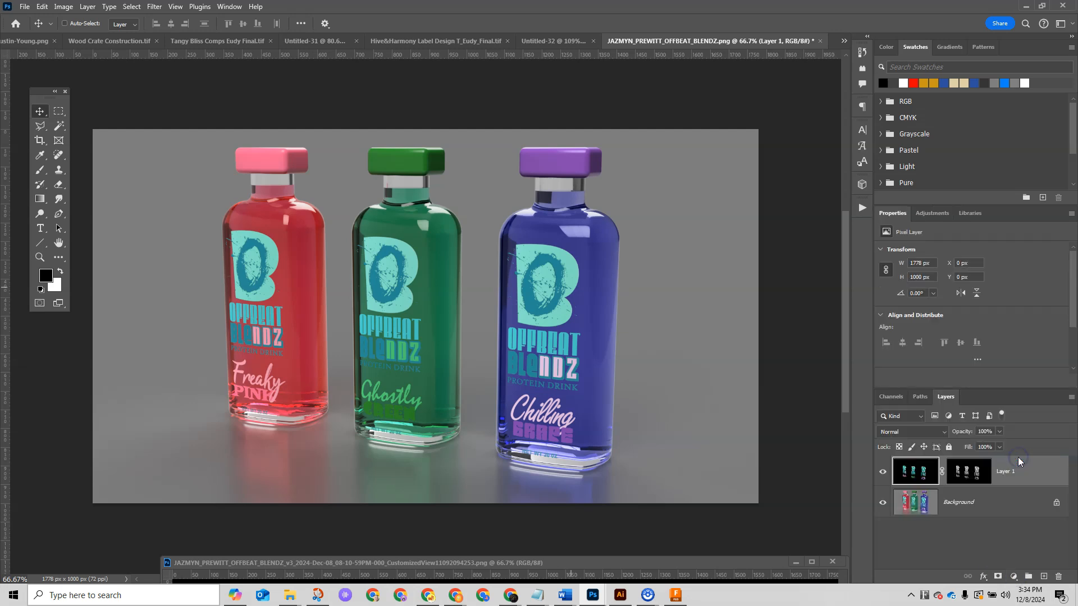
click(1070, 214)
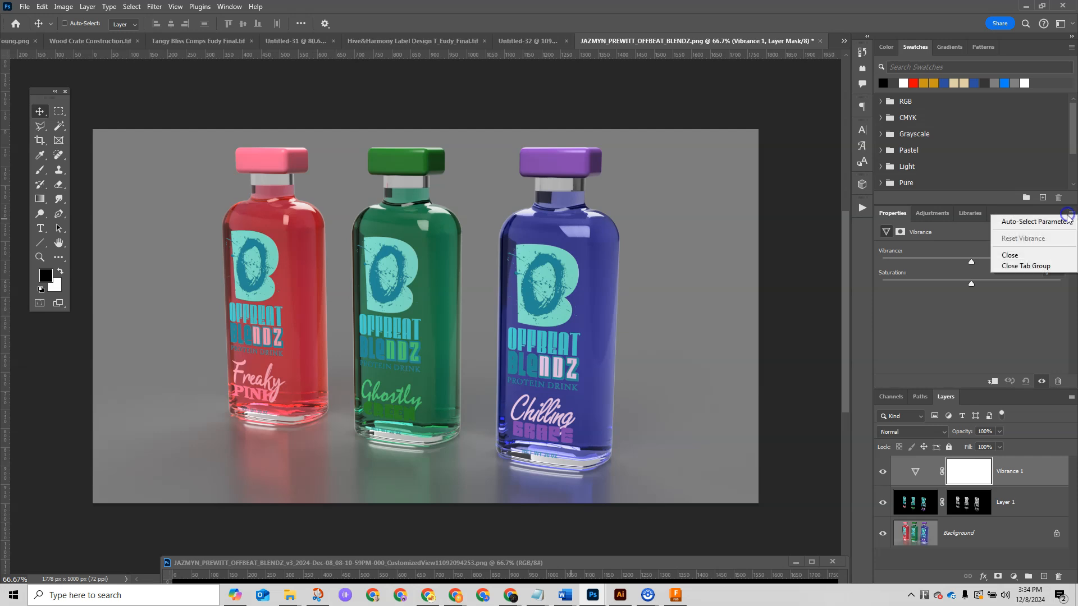
click(989, 355)
click(994, 382)
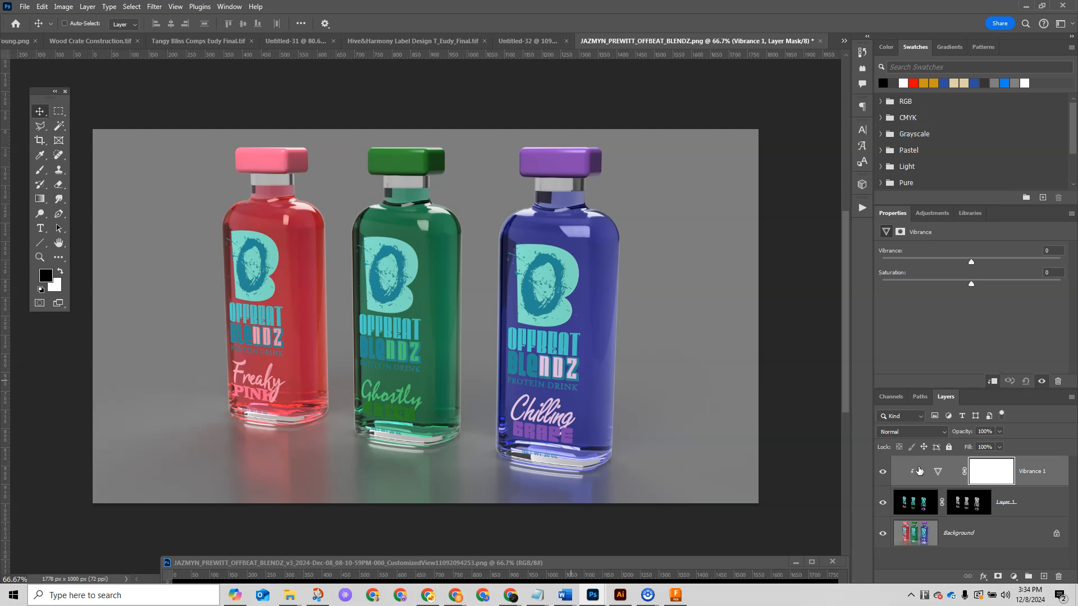
Add a Levels adjustment layer above Vibrance, clipped to the label layer.
click(1013, 577)
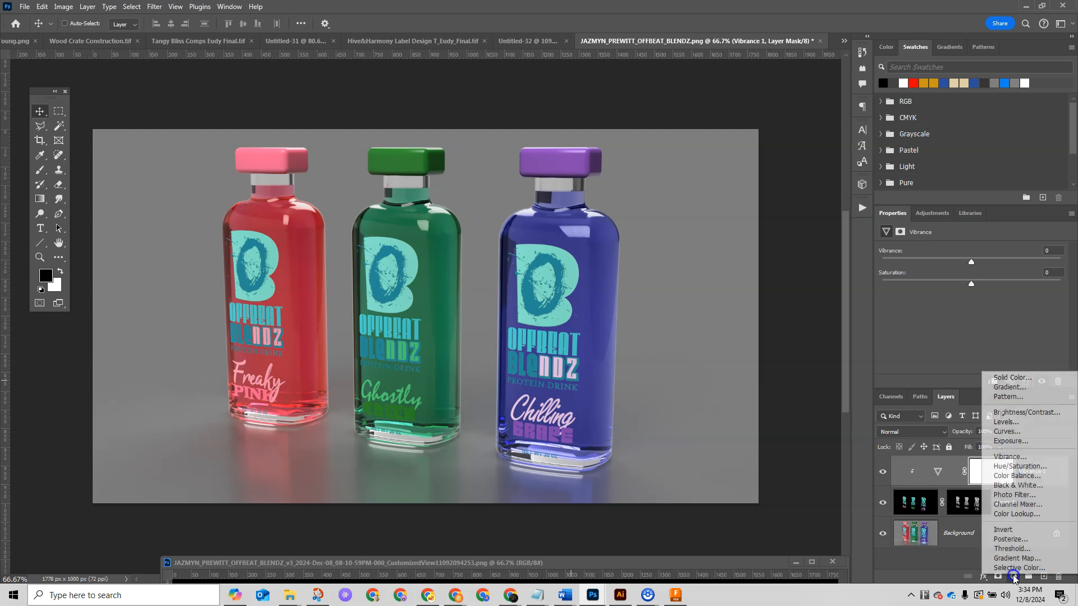
click(1030, 423)
click(993, 382)
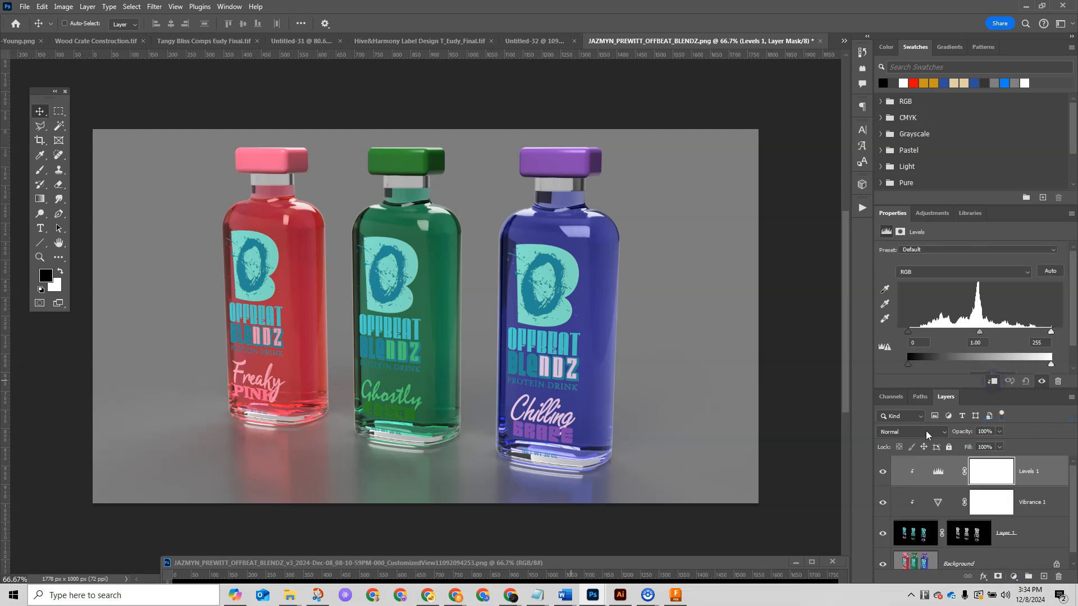
Set the label's Vibrance adjustment to about +67 vibrance and +81 saturation.
click(927, 504)
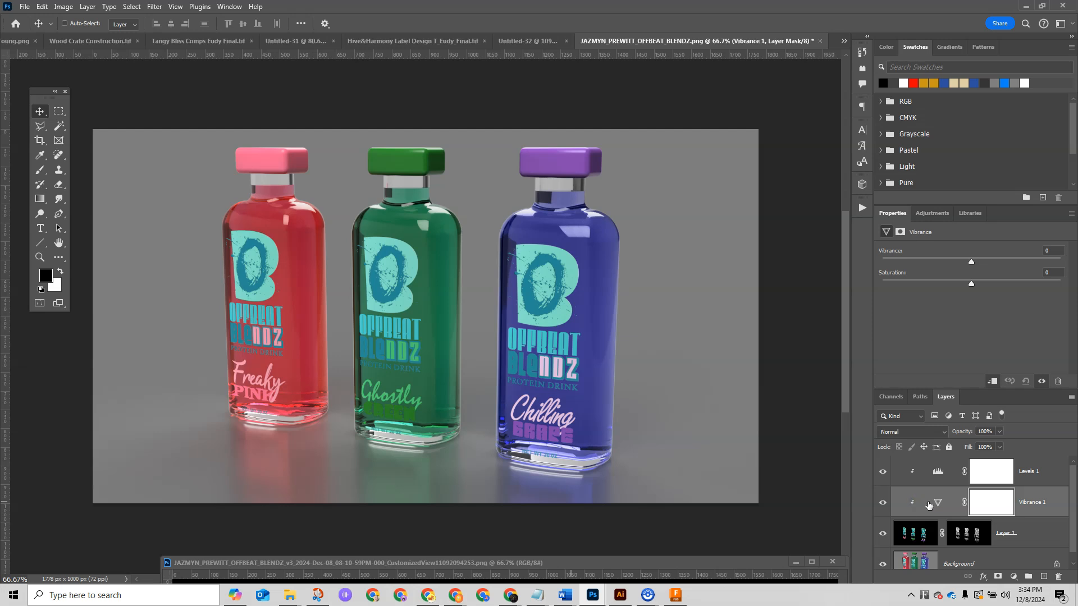
drag(975, 284, 1022, 283)
drag(970, 260, 1030, 261)
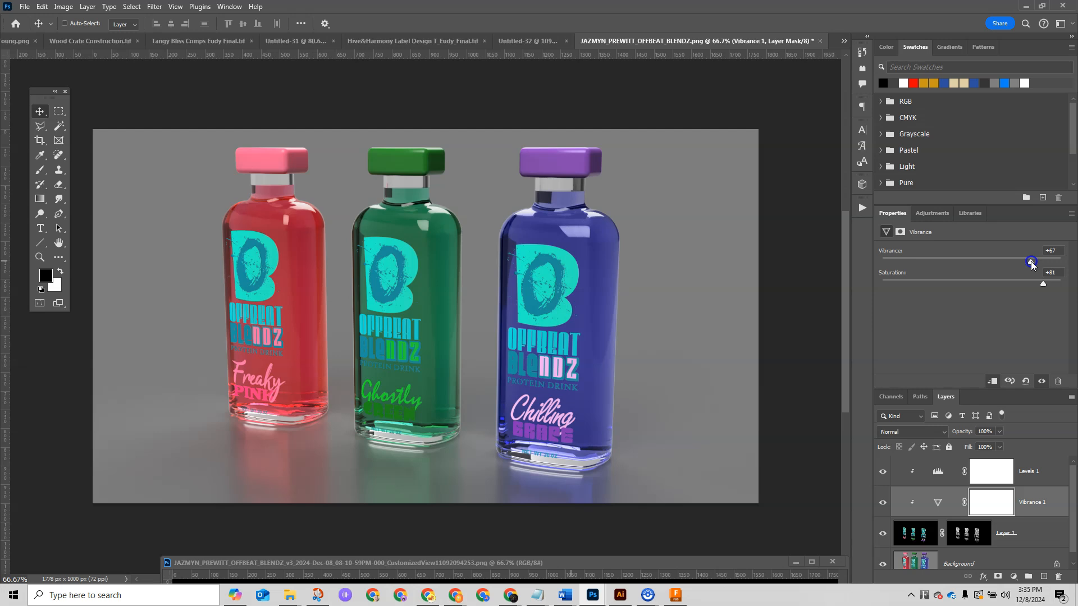
Compare the bottles with the more saturated label layer hidden and shown.
click(884, 535)
click(883, 535)
click(883, 535)
click(883, 536)
click(884, 535)
click(884, 535)
click(884, 535)
click(884, 535)
Set the label's Levels to a black input of 91 and midtones of 0.93, and enlarge the layer list area.
click(937, 475)
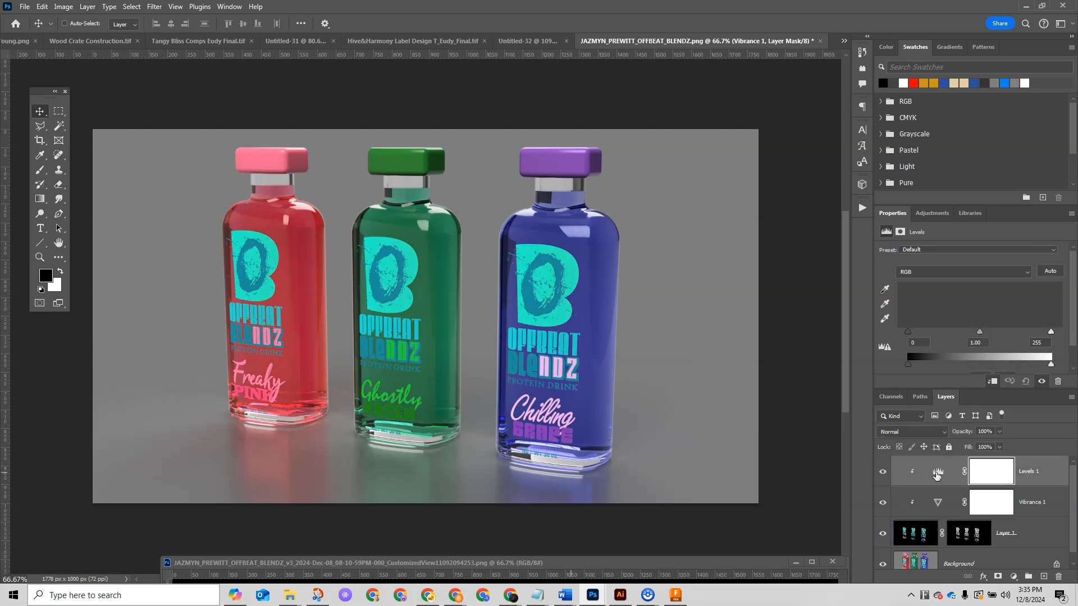
mouse_move(980, 332)
mouse_down()
mouse_move(1005, 331)
mouse_move(984, 332)
mouse_up()
drag(909, 331, 960, 333)
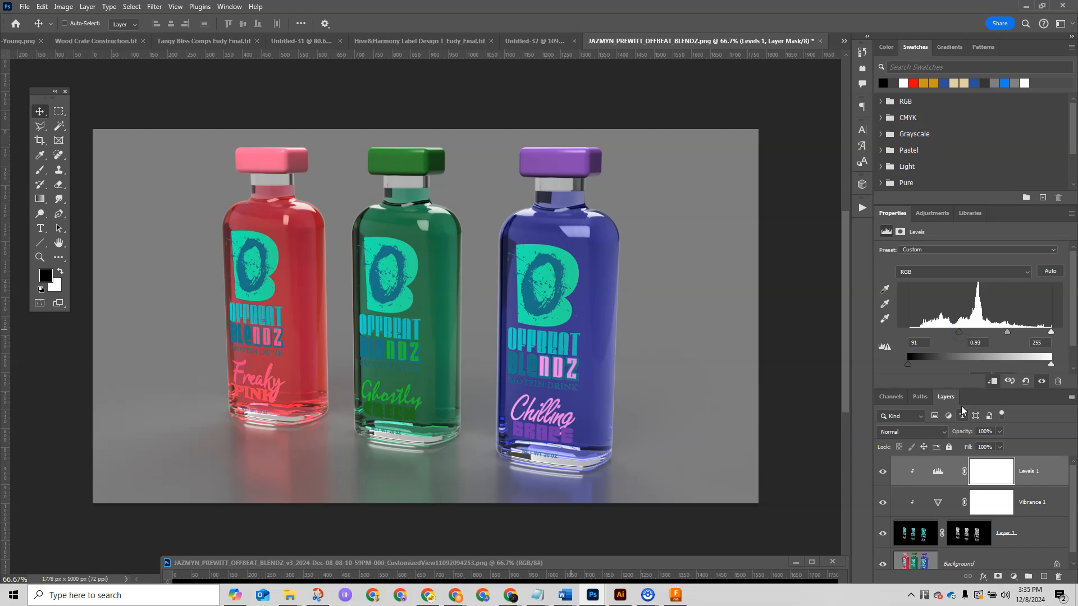
drag(961, 387, 964, 281)
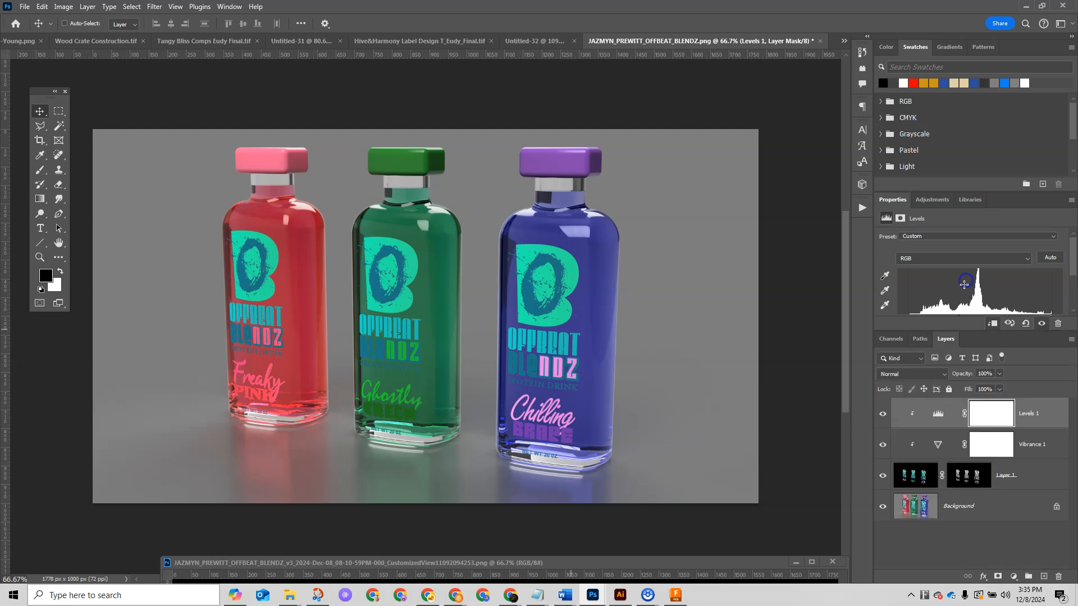
Group the label layer together with its Vibrance and Levels adjustments.
click(1014, 475)
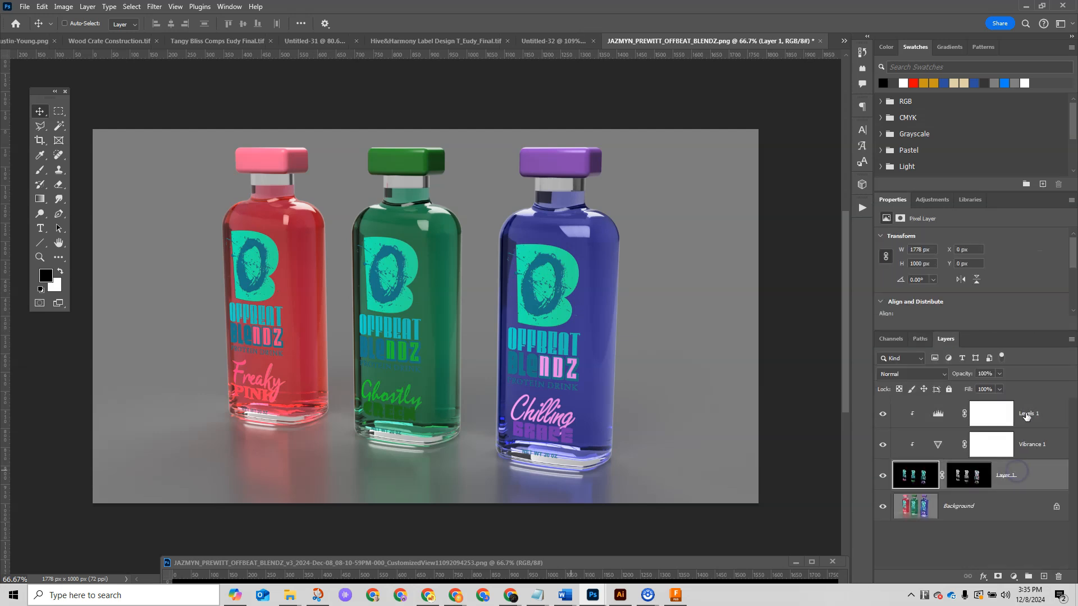
shift+click(1031, 414)
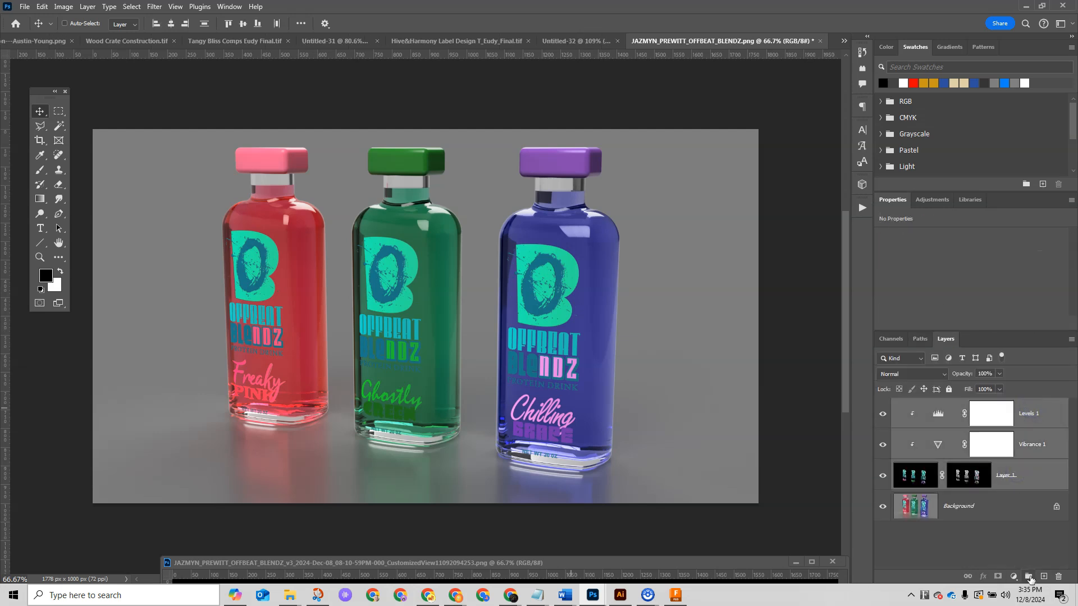
click(1029, 576)
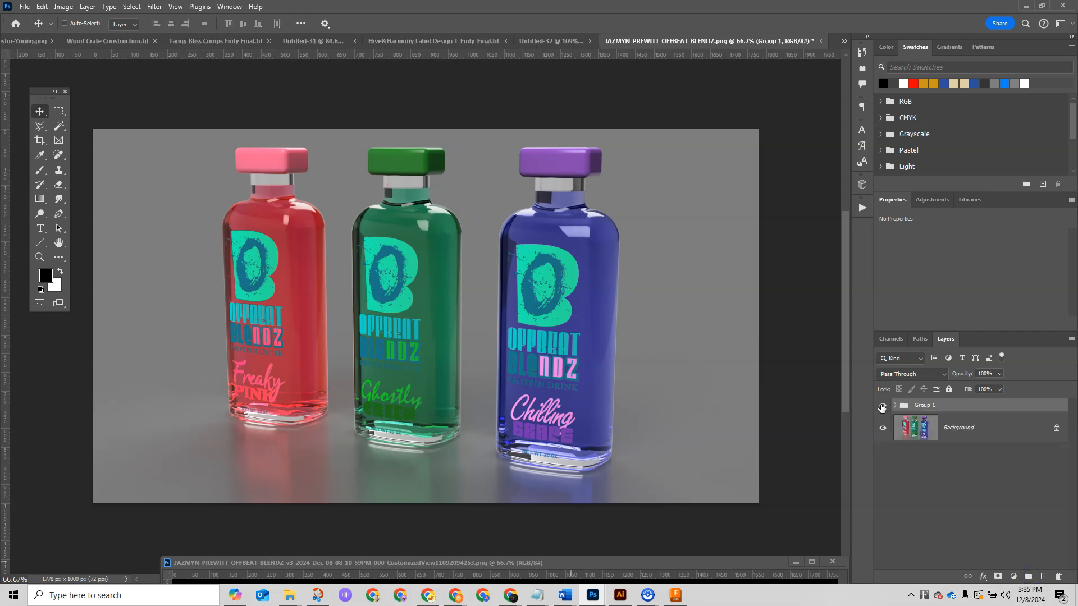
Compare the bottle render with the label group hidden and shown.
click(882, 406)
click(882, 406)
click(882, 407)
click(881, 407)
click(882, 407)
click(882, 407)
click(881, 406)
click(881, 407)
click(881, 406)
click(882, 406)
click(882, 407)
click(882, 406)
Expand the label group, compare the bottles with Layer 1 inside it hidden and shown, and collapse the group.
click(894, 405)
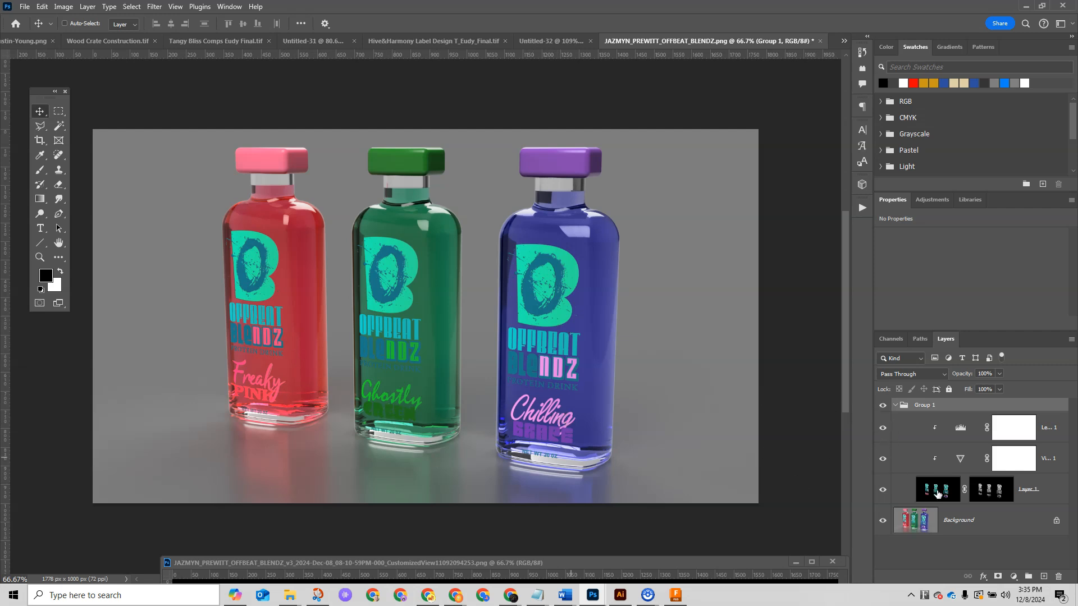
click(882, 491)
click(882, 491)
click(883, 491)
click(882, 491)
click(896, 408)
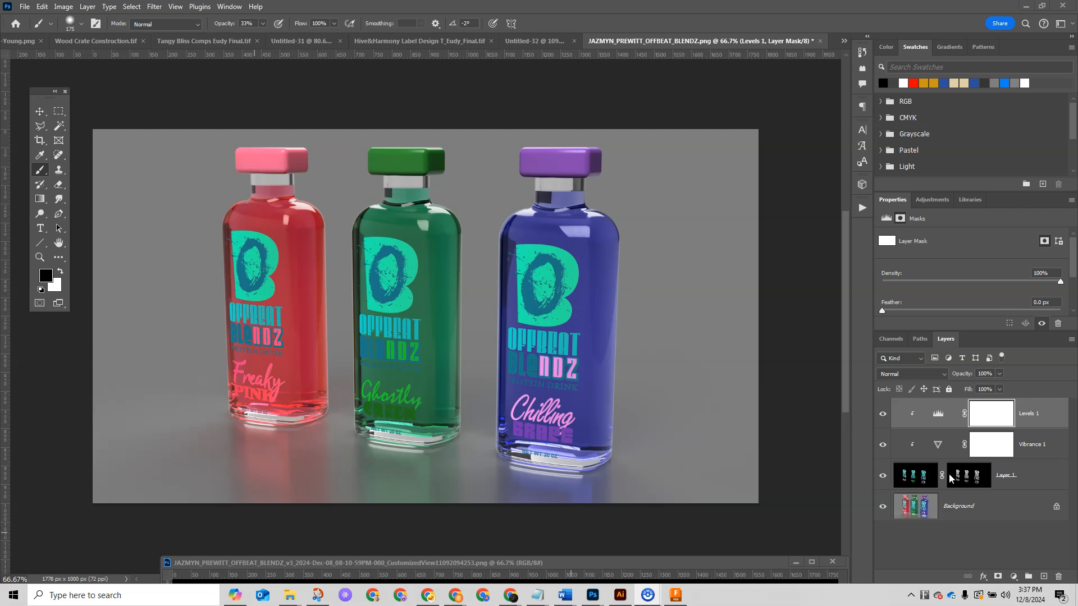
Paint on Layer 1's mask with a 33% opacity brush around the green bottle's lower label text and compare the layer on and off.
click(967, 481)
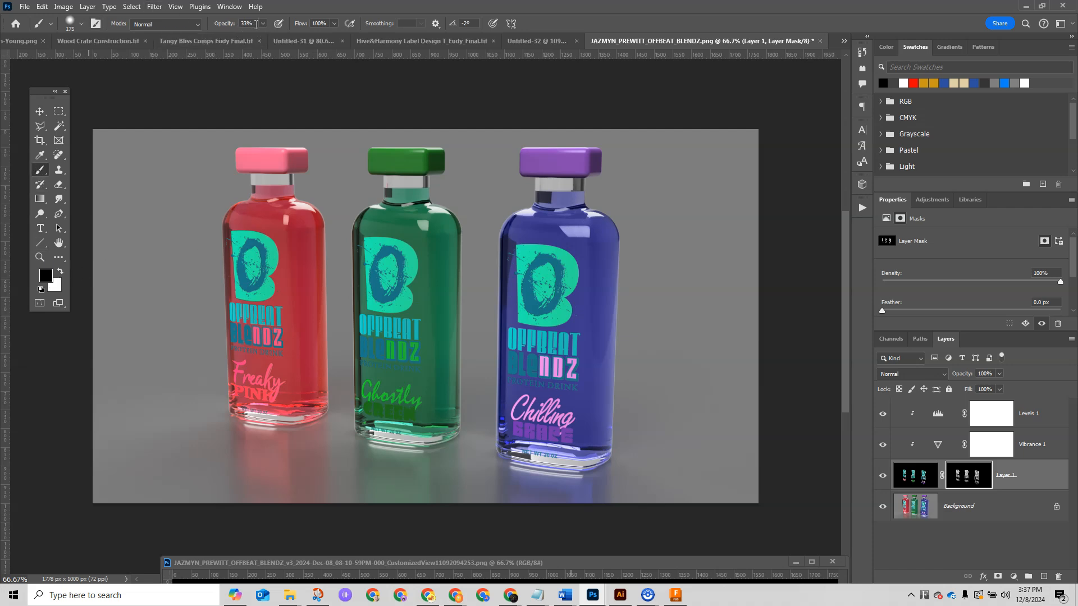
mouse_move(383, 441)
mouse_down()
mouse_move(358, 434)
mouse_move(415, 443)
mouse_move(346, 431)
mouse_move(429, 444)
mouse_move(371, 430)
mouse_move(416, 445)
mouse_move(405, 439)
mouse_up()
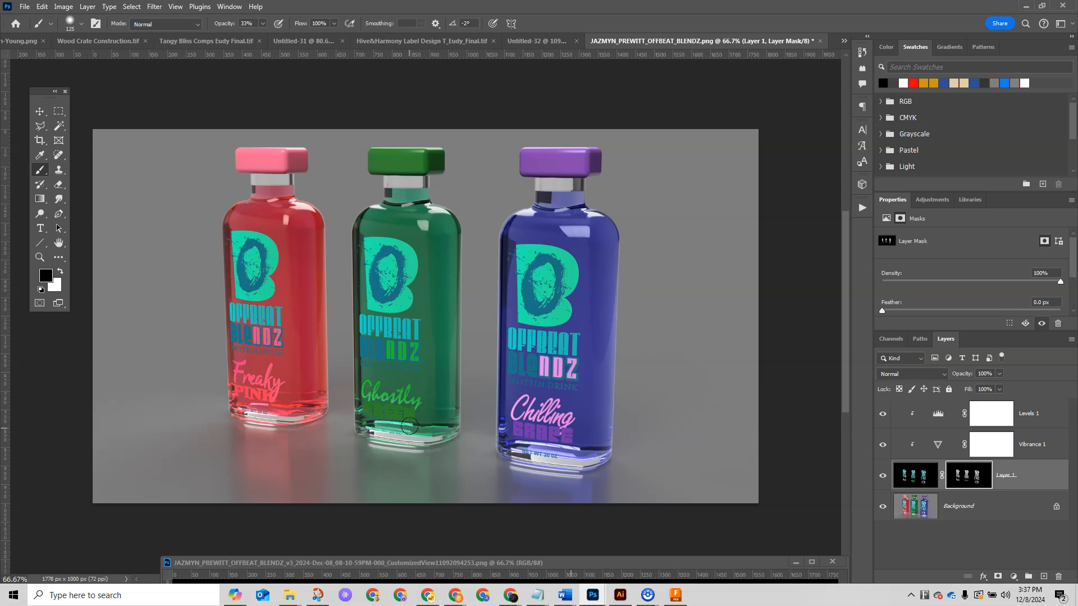
mouse_move(395, 370)
mouse_down()
mouse_move(354, 366)
mouse_move(386, 370)
mouse_move(356, 354)
mouse_move(361, 344)
mouse_move(386, 372)
mouse_move(334, 359)
mouse_move(399, 370)
mouse_move(368, 343)
mouse_move(385, 375)
mouse_move(335, 368)
mouse_move(370, 371)
mouse_up()
click(883, 477)
click(882, 477)
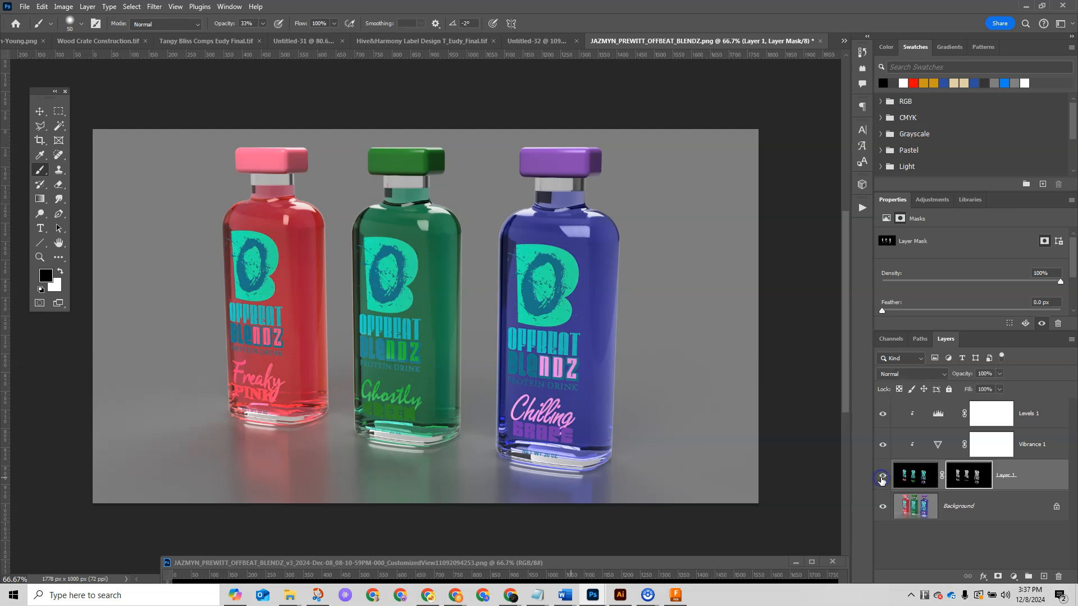
click(882, 478)
click(883, 478)
click(46, 112)
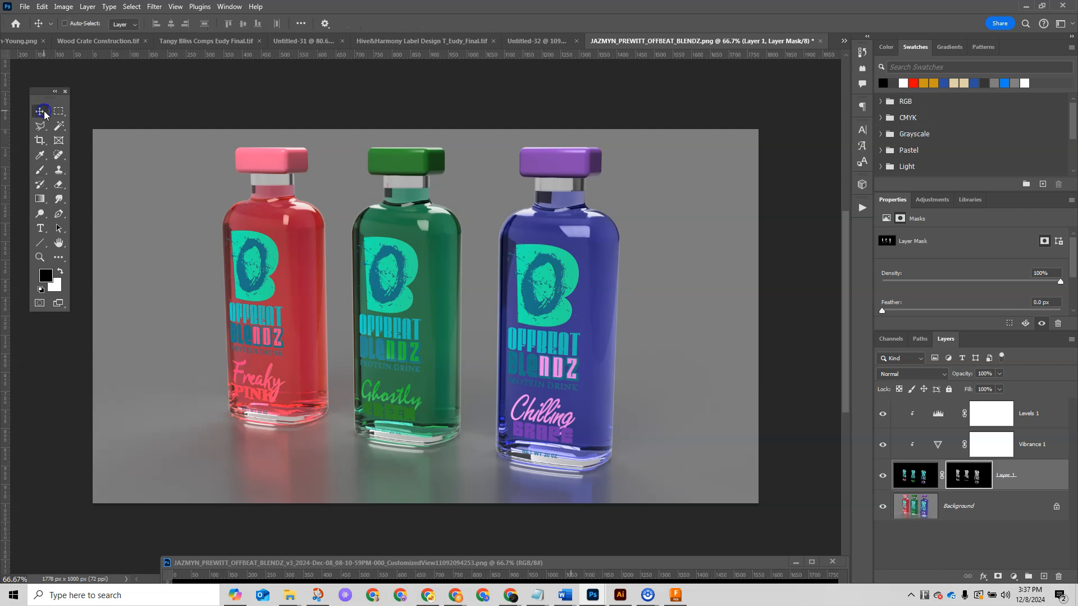